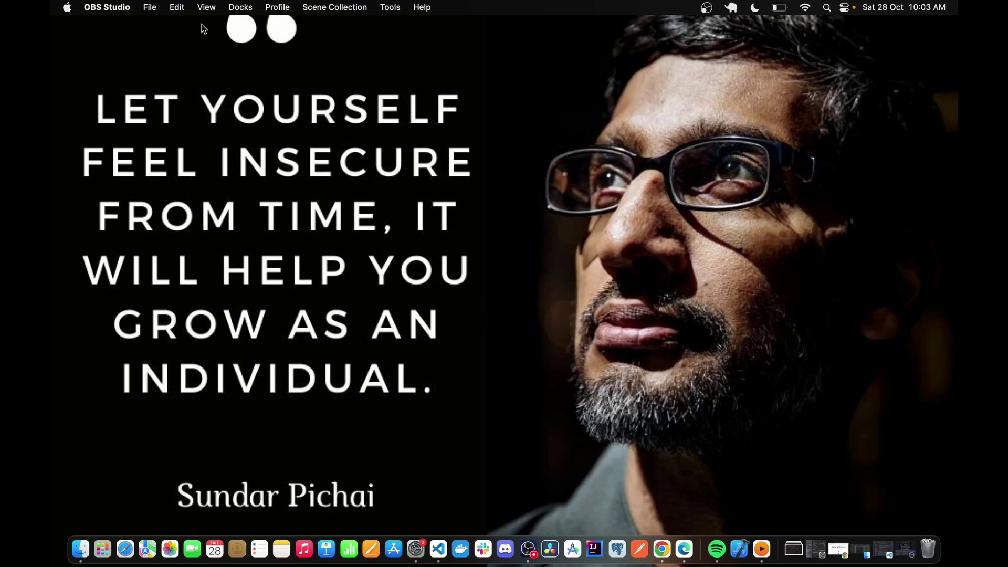
Step: Switch to the Edge window with the Digiboard page, enter the username and create a new room
click(685, 549)
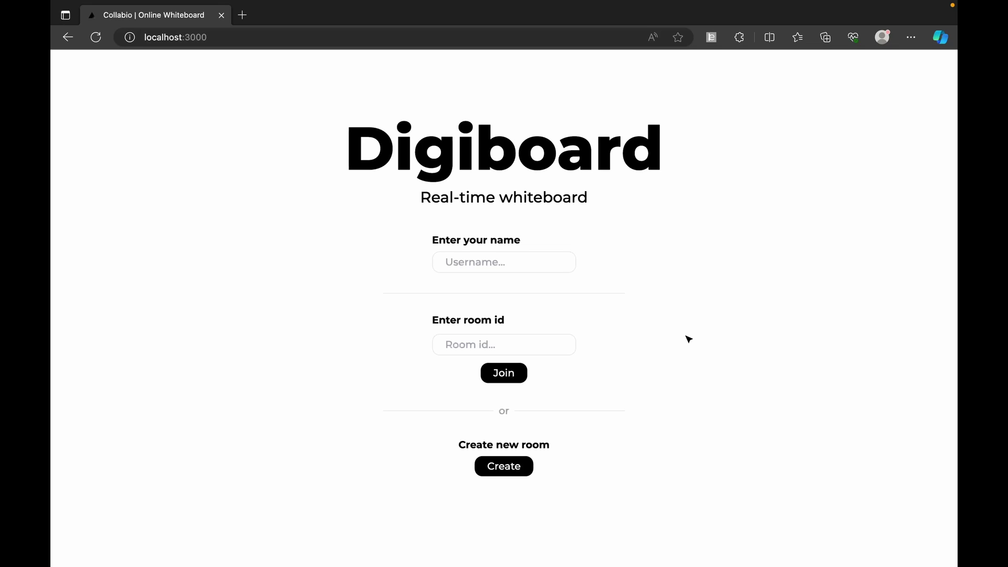
click(518, 261)
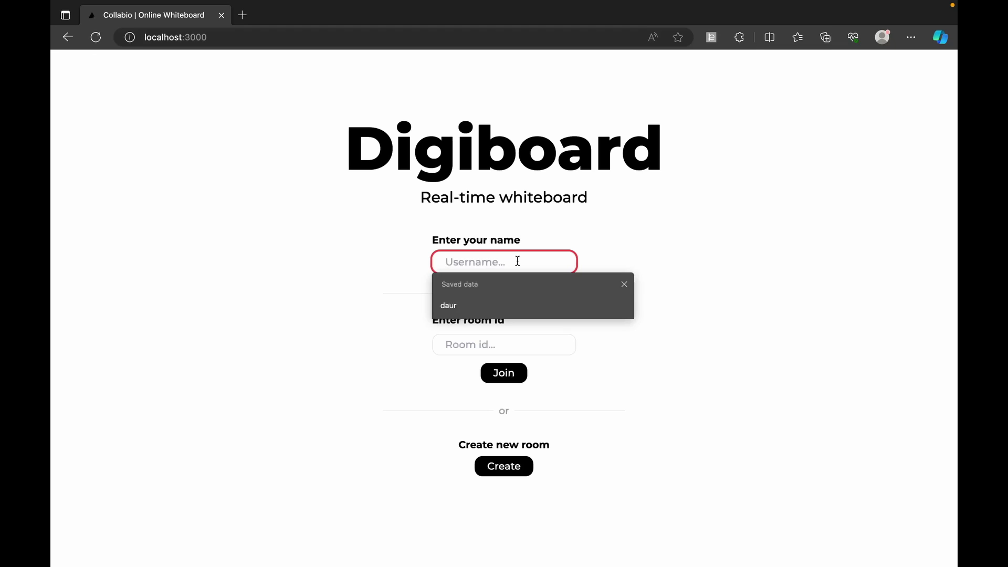
text(vineeth)
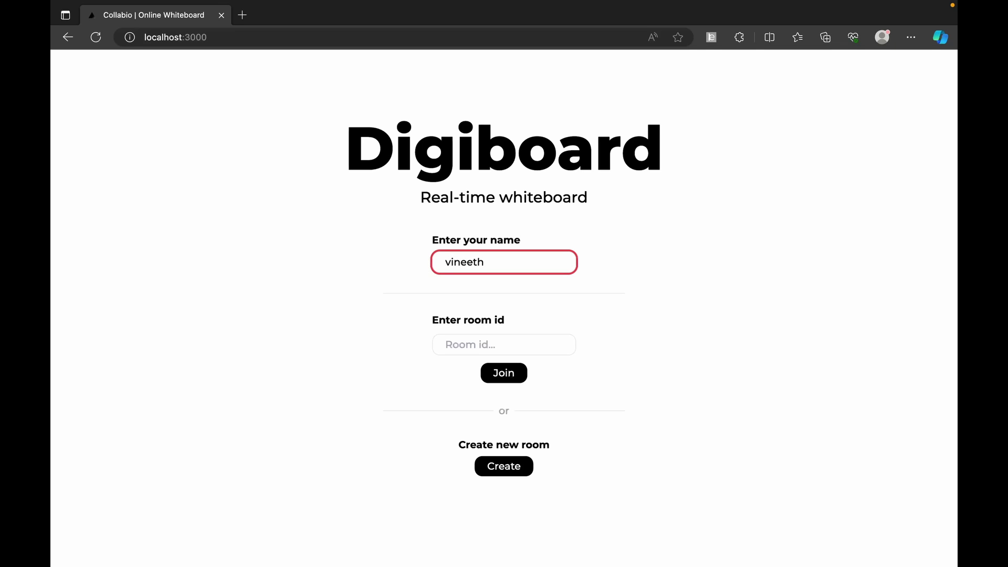
click(666, 333)
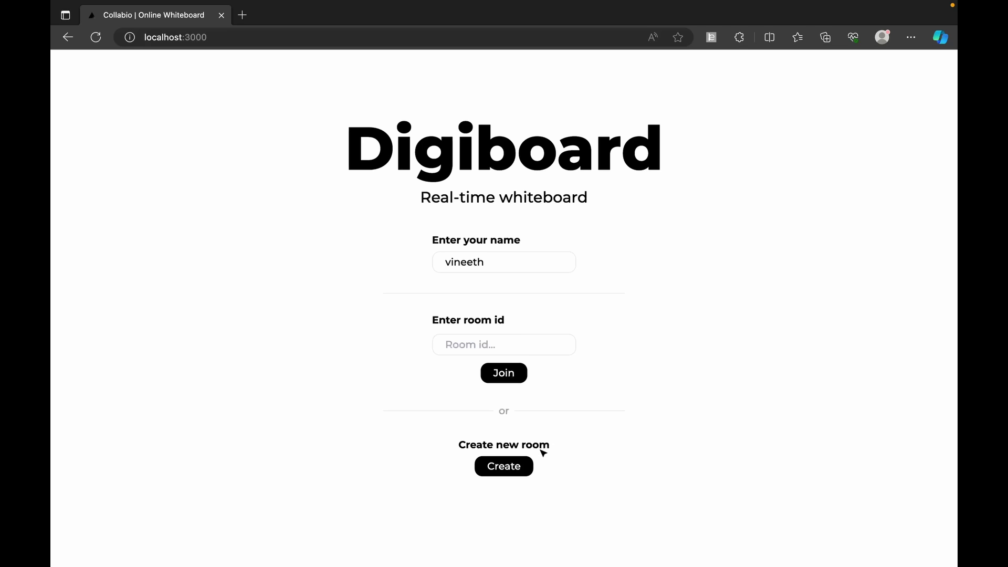
click(516, 470)
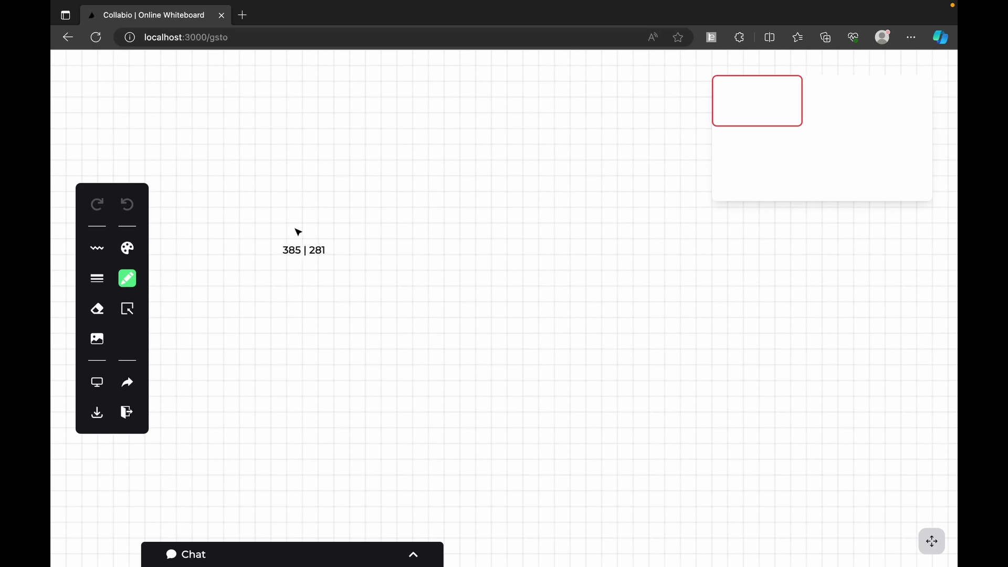
Step: Draw overlapping black freehand scribbles across the upper middle of the empty whiteboard
mouse_move(292, 227)
mouse_down()
mouse_move(340, 333)
mouse_move(459, 282)
mouse_move(467, 318)
mouse_up()
mouse_move(433, 265)
mouse_down()
mouse_move(446, 273)
mouse_move(317, 219)
mouse_move(337, 310)
mouse_move(444, 348)
mouse_move(539, 248)
mouse_move(556, 270)
mouse_move(592, 272)
mouse_up()
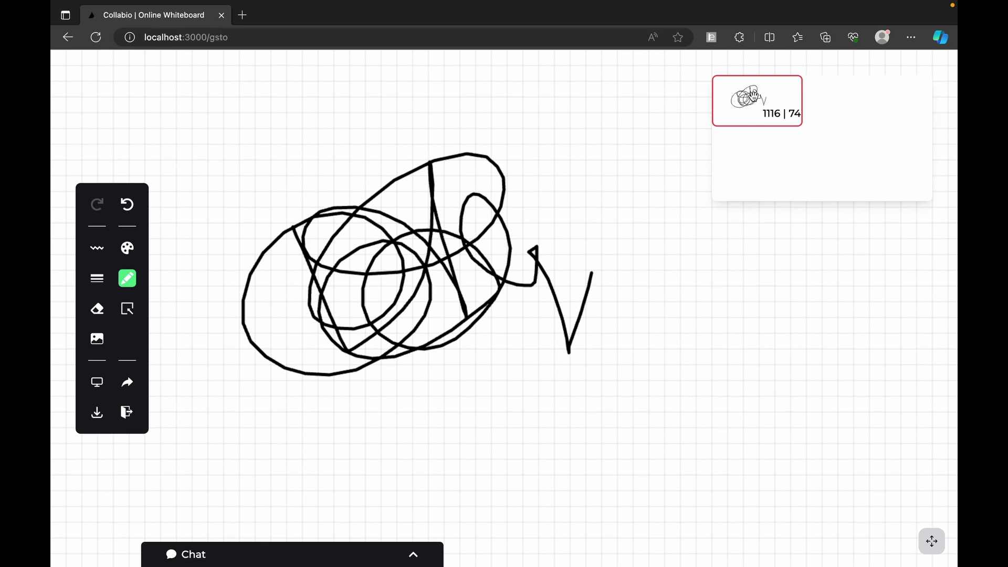
Step: Turn on move mode and pan the whiteboard so the scribbles shift slightly upward
mouse_move(754, 96)
mouse_down()
mouse_move(754, 169)
mouse_move(876, 167)
mouse_move(874, 110)
mouse_move(839, 96)
mouse_move(753, 96)
mouse_up()
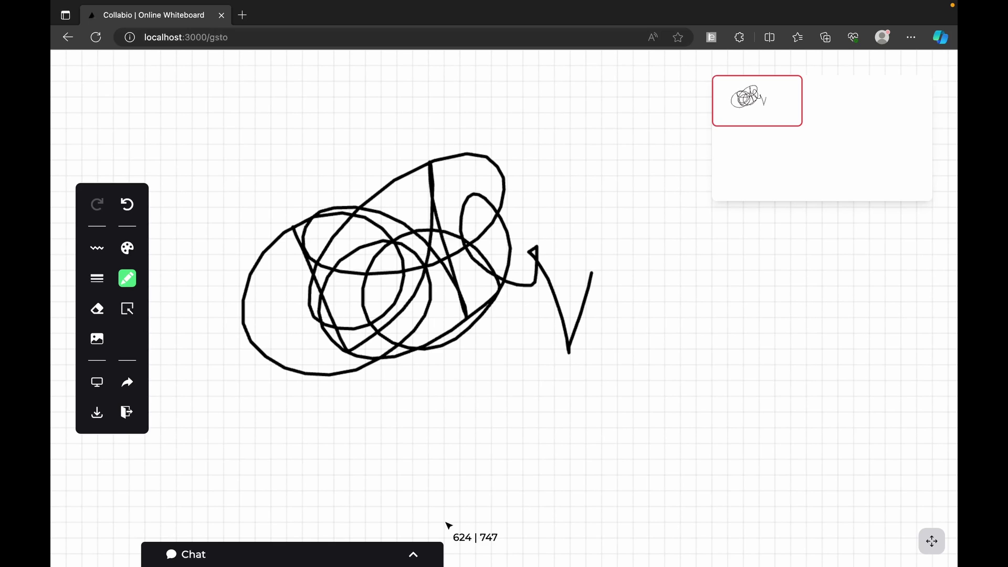
click(932, 541)
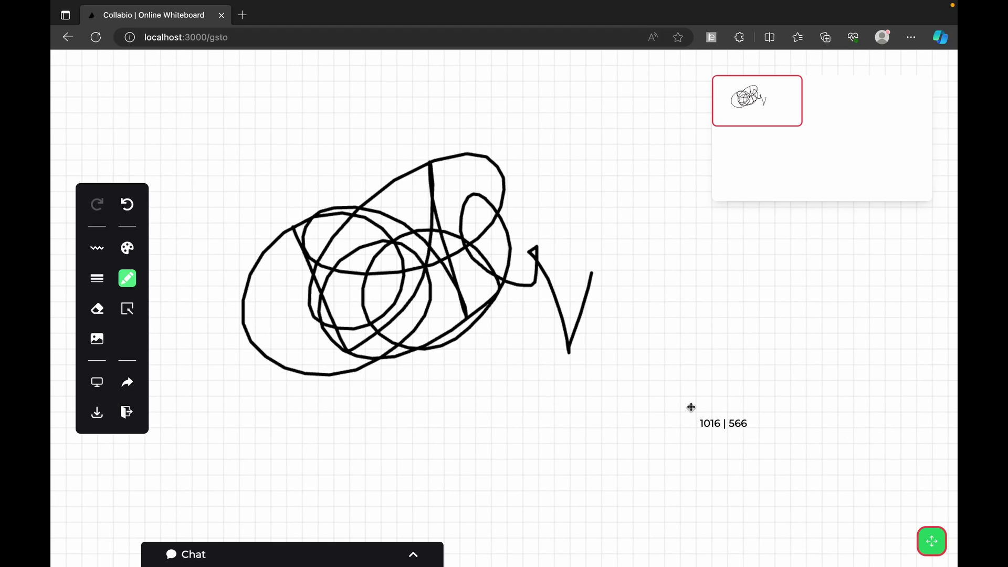
click(403, 260)
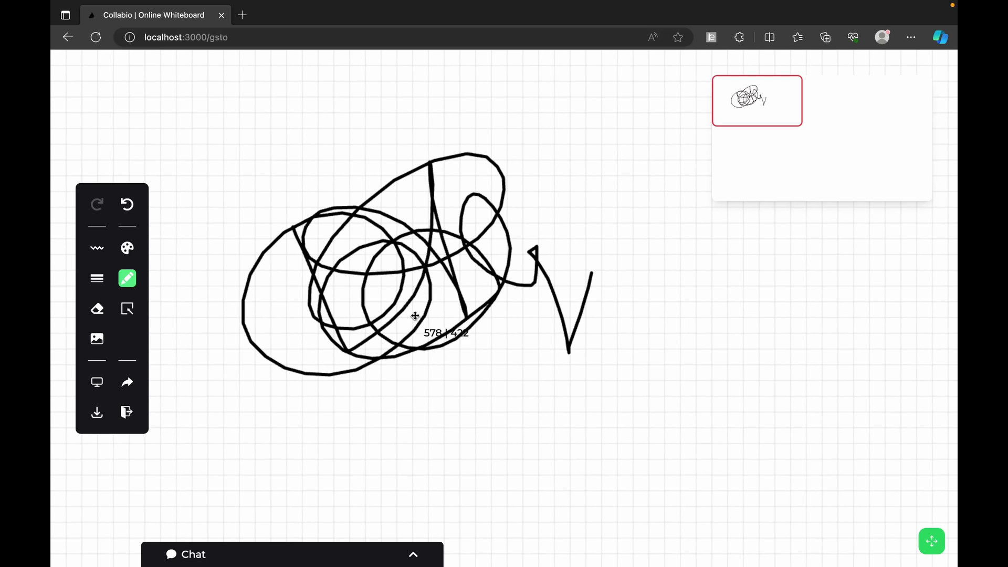
mouse_move(415, 315)
mouse_down()
mouse_move(407, 231)
mouse_move(208, 115)
mouse_move(256, 135)
mouse_move(391, 241)
mouse_move(442, 338)
mouse_move(375, 211)
mouse_move(272, 191)
mouse_move(389, 182)
mouse_move(392, 208)
mouse_move(412, 215)
mouse_up()
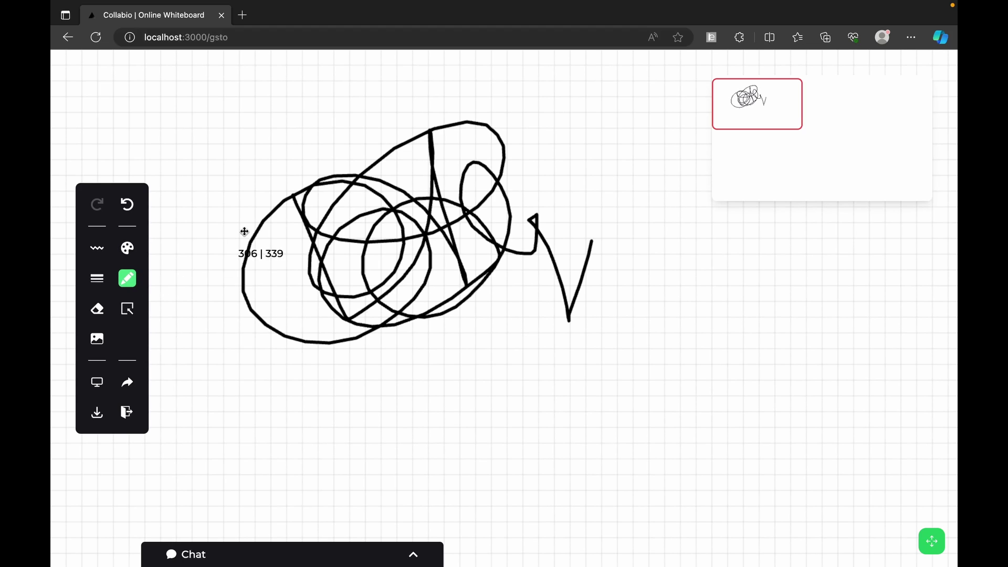
Step: Set the line color to red, turn off move mode and scribble freehand loops over the lower part of the black drawing
click(127, 249)
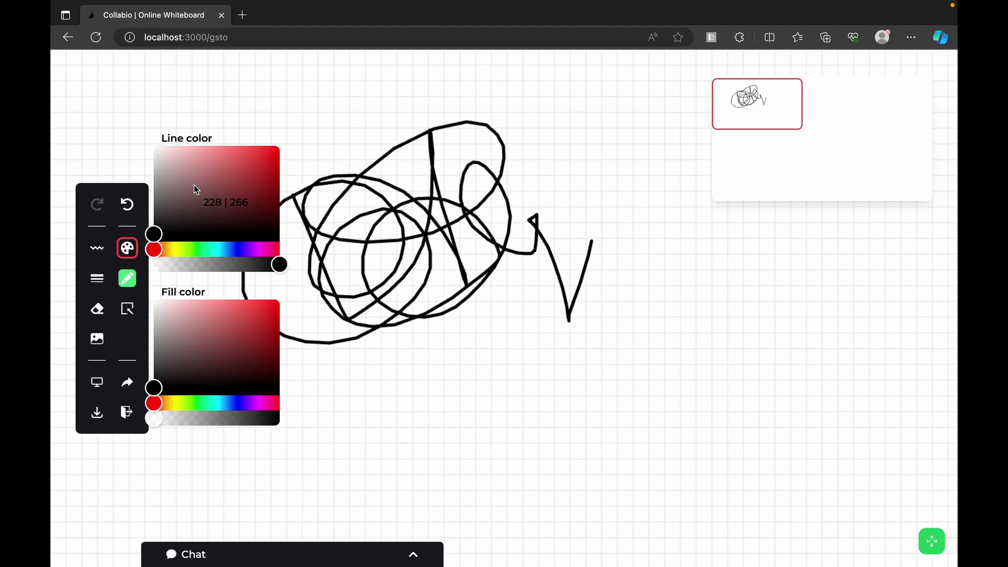
click(263, 162)
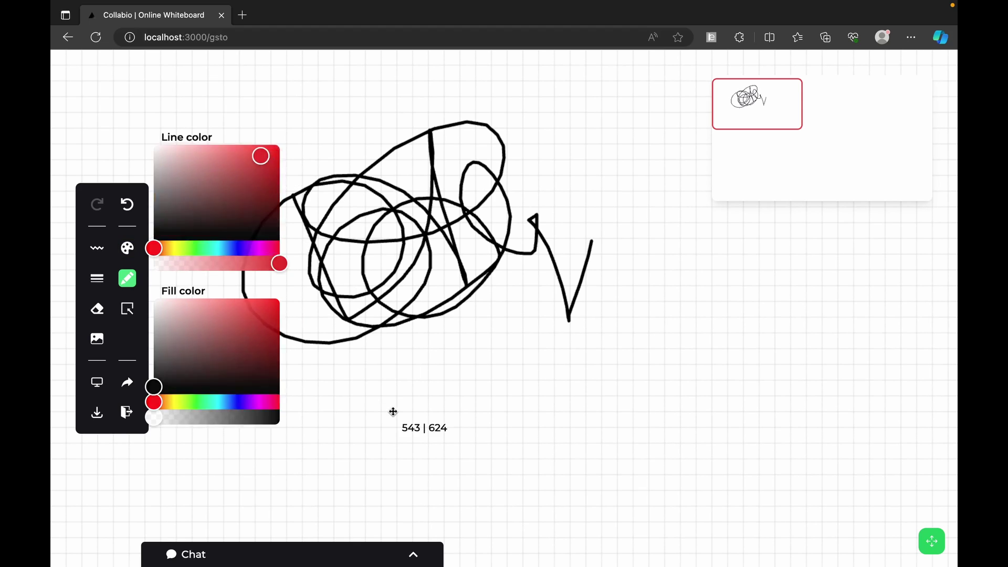
click(379, 378)
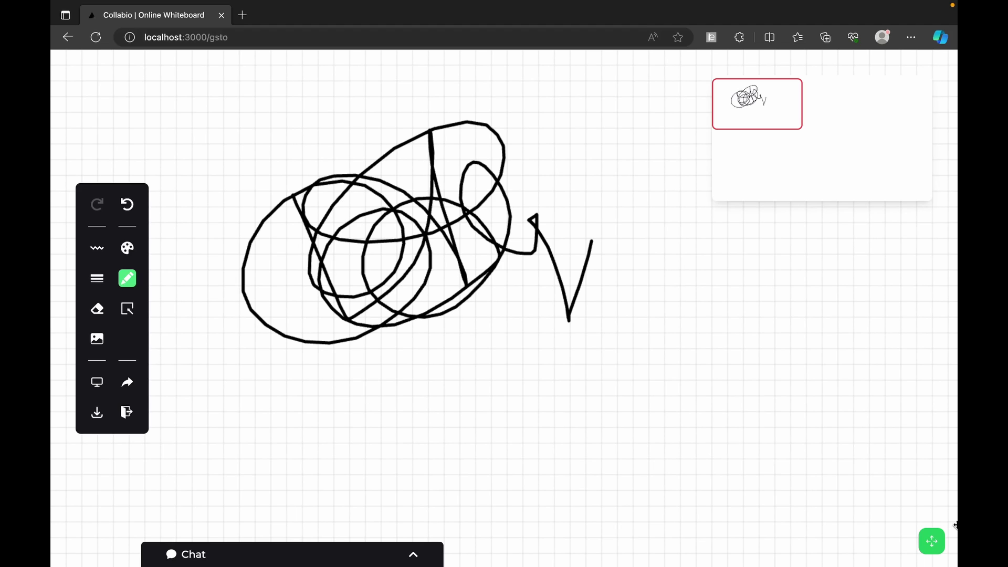
click(943, 548)
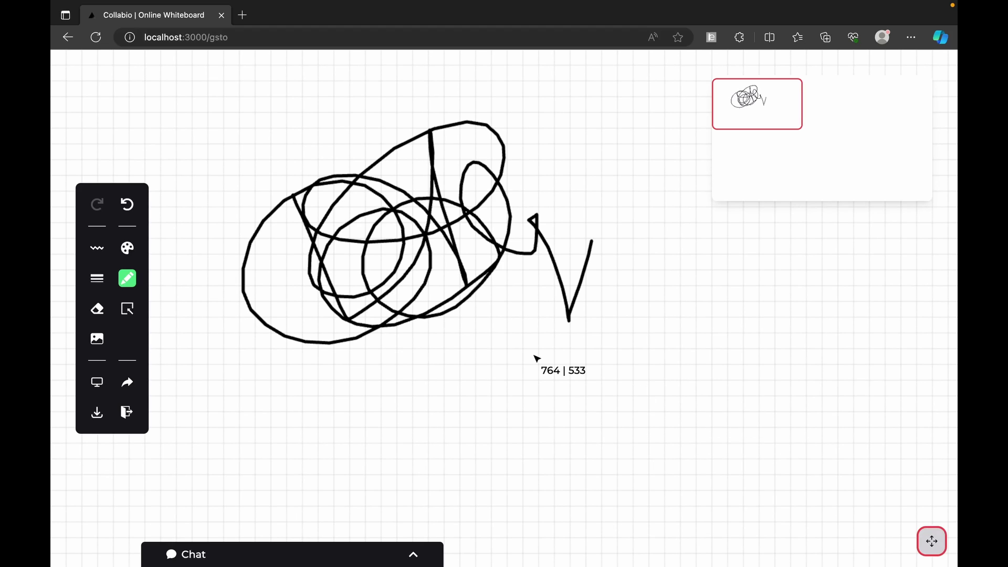
mouse_move(479, 356)
mouse_down()
mouse_move(531, 396)
mouse_move(608, 304)
mouse_move(491, 292)
mouse_move(377, 419)
mouse_move(418, 403)
mouse_move(646, 371)
mouse_move(633, 424)
mouse_up()
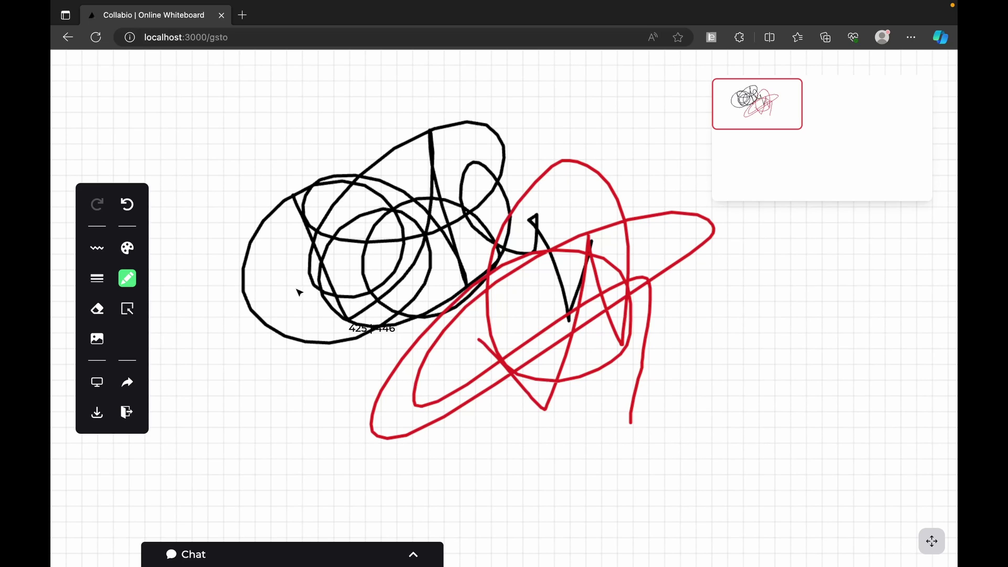
click(127, 248)
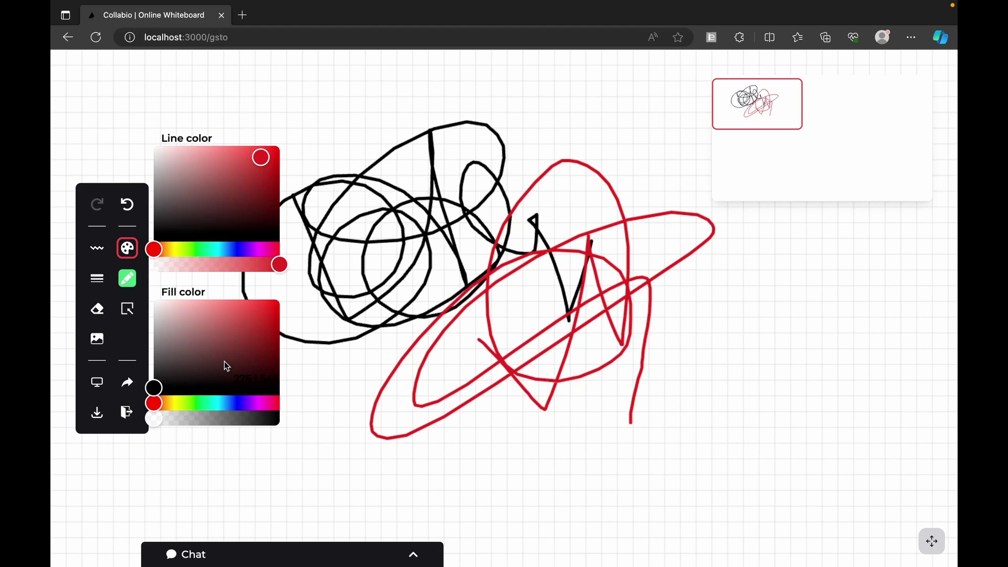
click(335, 393)
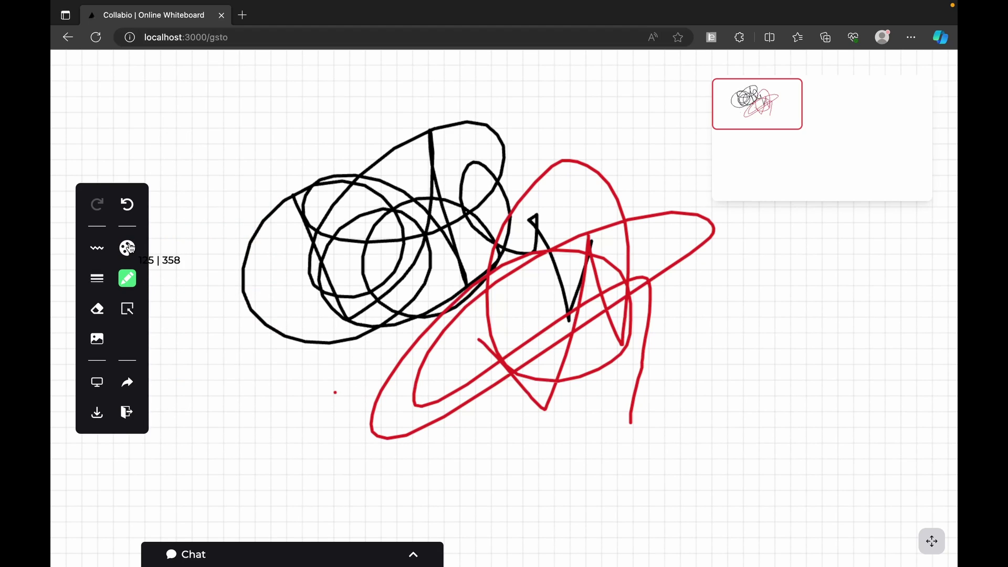
Step: Raise the line width to its maximum and draw thick red zigzag strokes across the existing scribbles
click(98, 279)
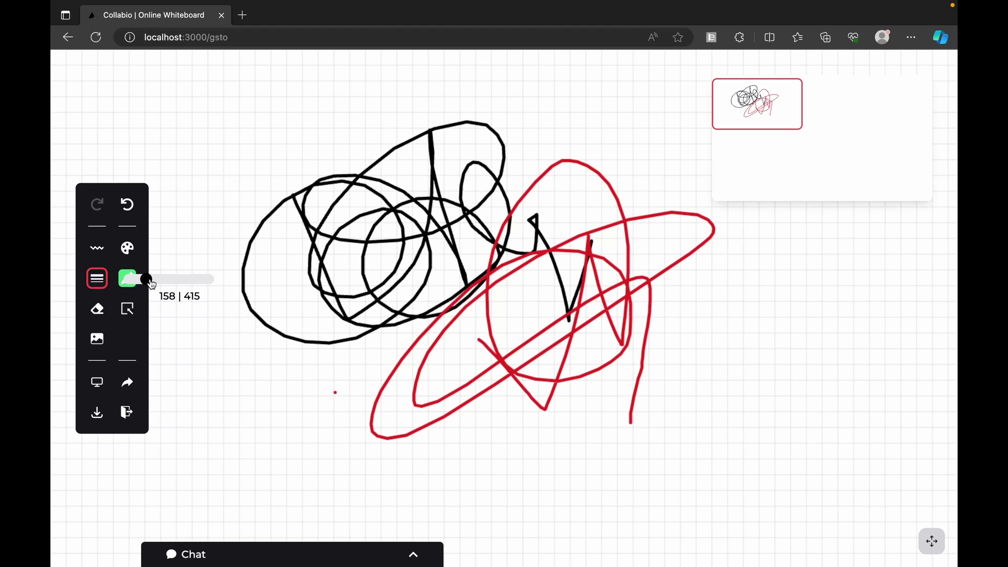
drag(152, 284, 234, 275)
click(286, 136)
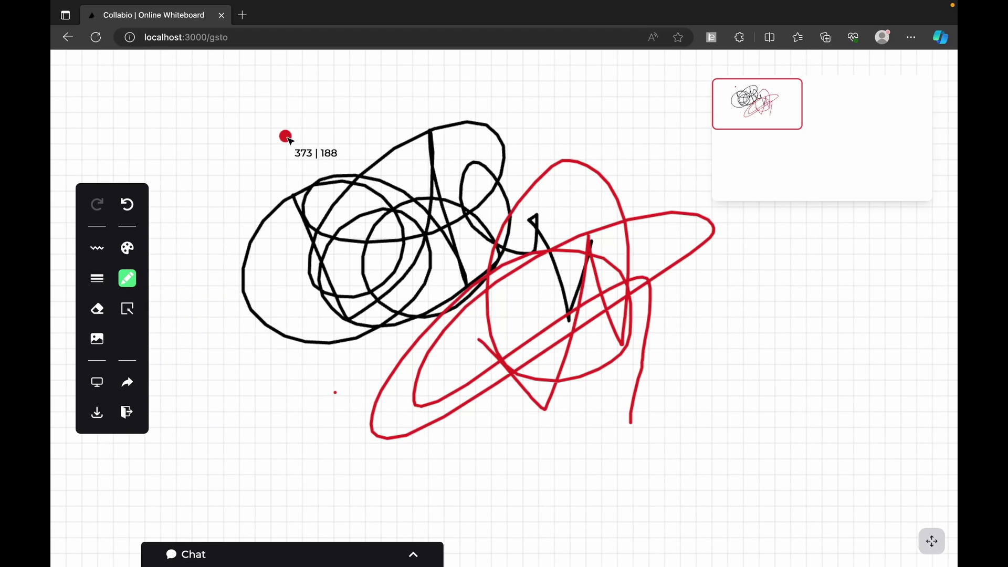
mouse_move(210, 112)
mouse_down()
mouse_move(227, 221)
mouse_move(331, 112)
mouse_move(373, 245)
mouse_move(272, 387)
mouse_move(234, 339)
mouse_move(296, 274)
mouse_move(308, 210)
mouse_move(264, 265)
mouse_move(382, 287)
mouse_move(338, 418)
mouse_move(452, 231)
mouse_move(525, 377)
mouse_move(688, 280)
mouse_up()
drag(554, 372, 514, 391)
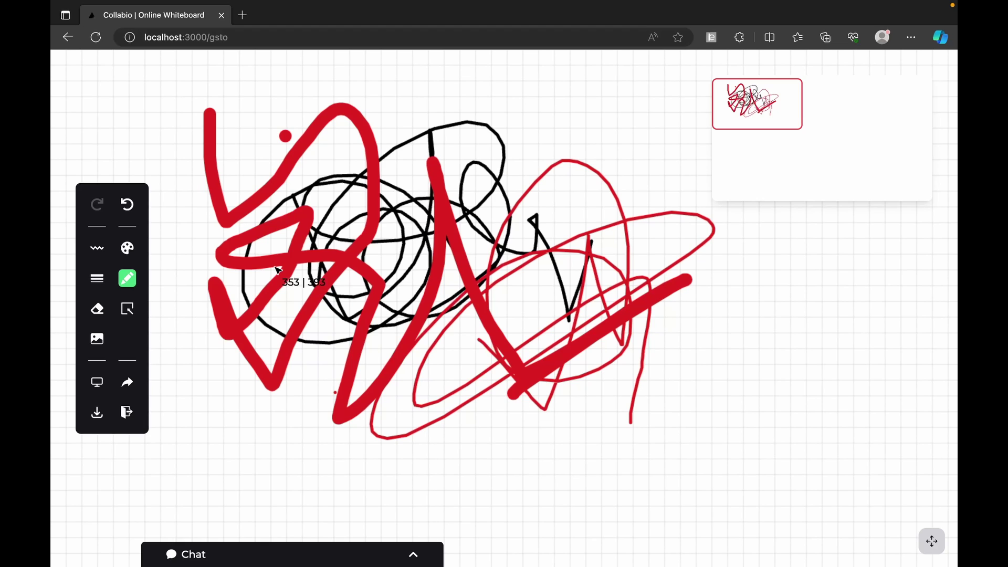
Step: Switch the shape to rectangle and draw a thick red rectangle beside the scribbles
click(100, 252)
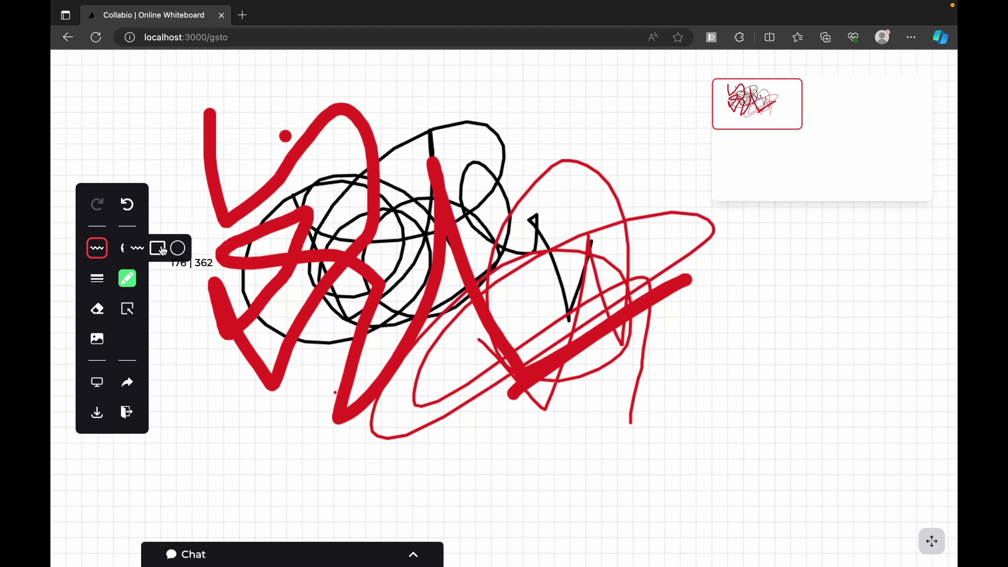
click(158, 248)
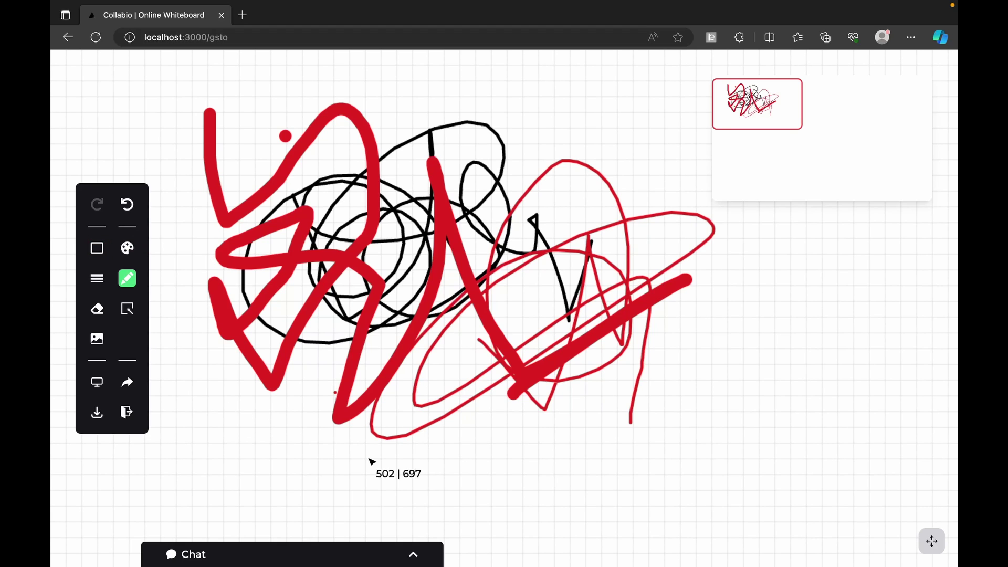
drag(719, 264, 896, 410)
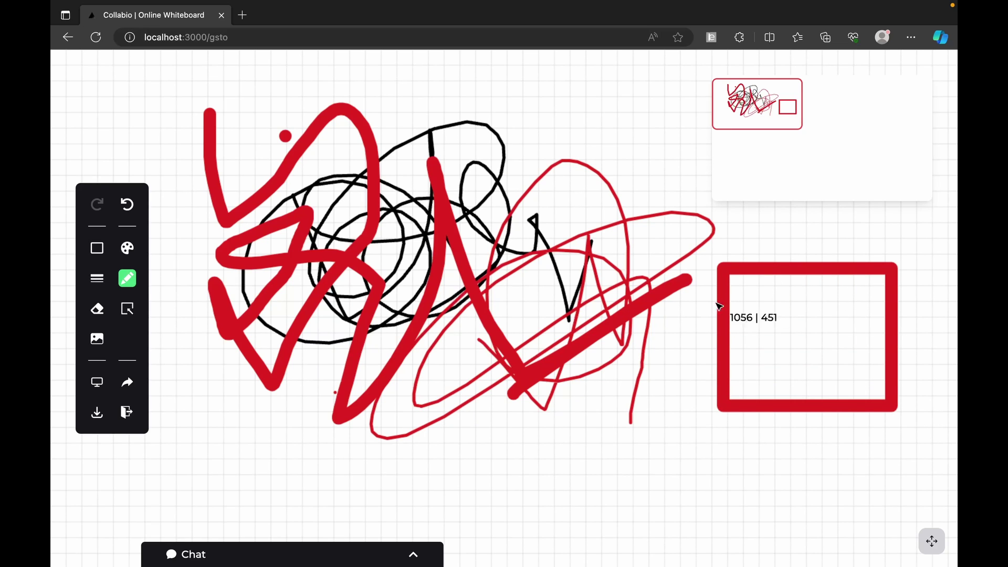
Step: Switch the shape to circle and draw a thick red ellipse below the scribbles
click(97, 248)
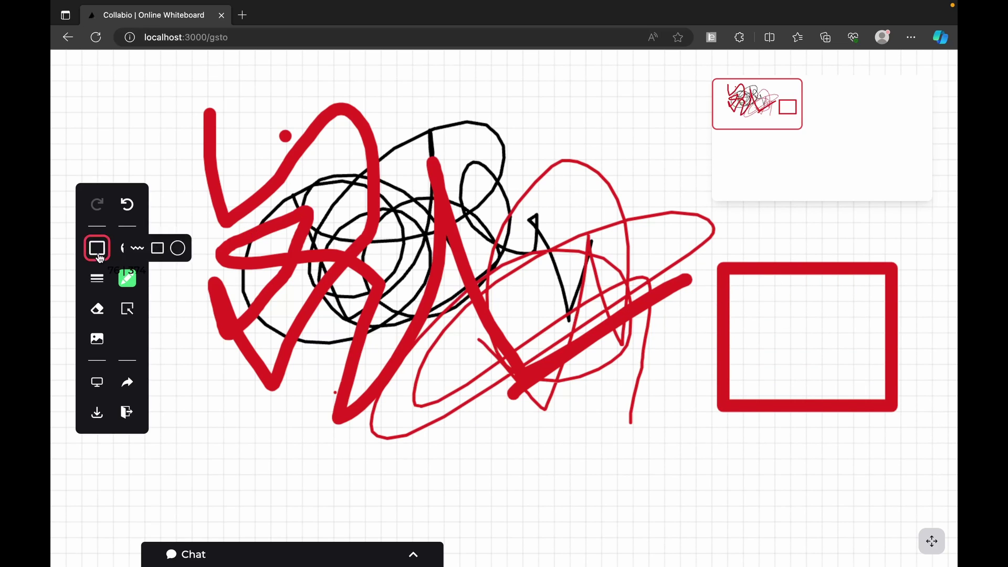
click(180, 246)
drag(473, 444, 638, 550)
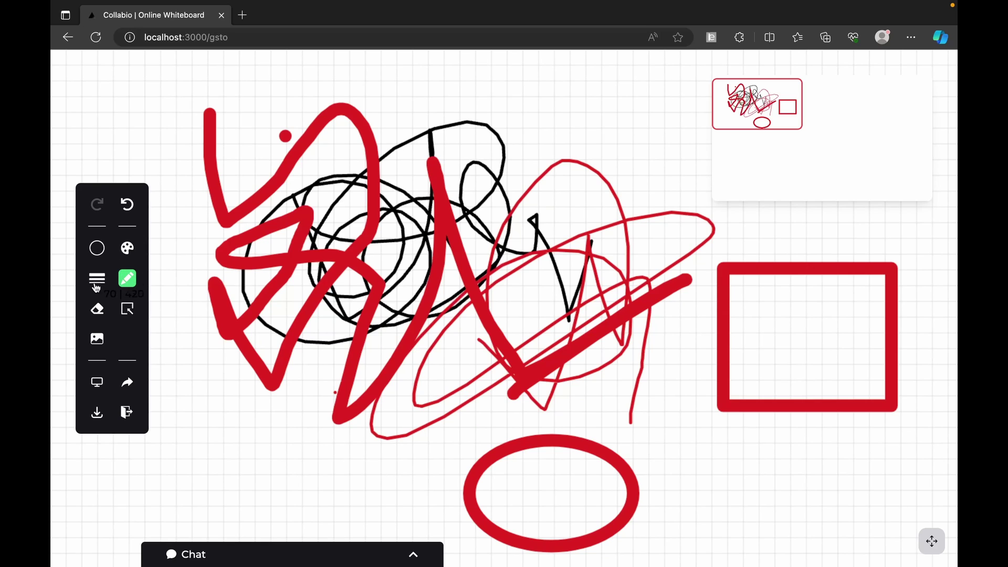
Step: Erase the red ellipse below the scribbles with the eraser, changing the shape to freehand line partway through
click(98, 310)
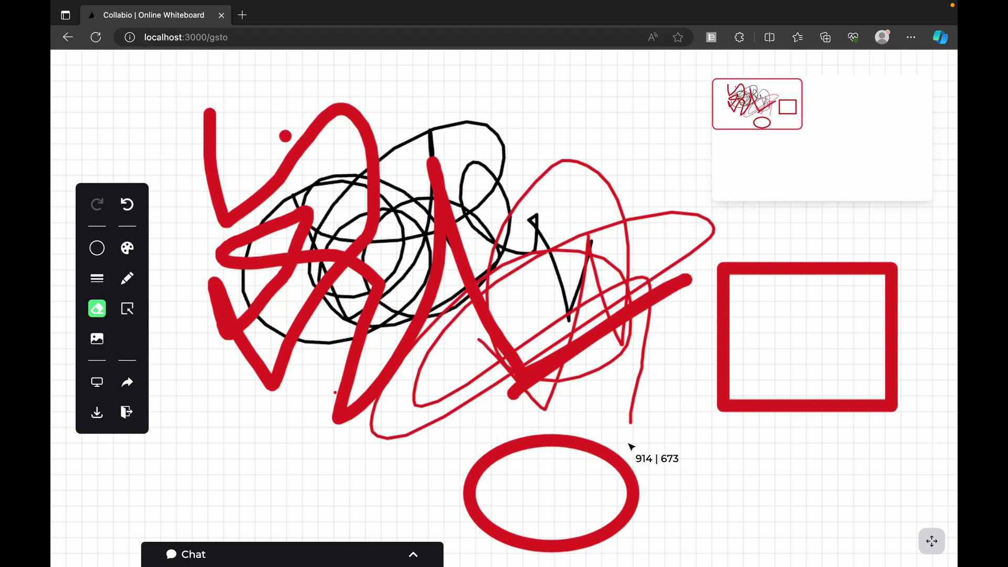
mouse_move(630, 446)
mouse_down()
mouse_move(558, 490)
mouse_move(517, 487)
mouse_move(466, 536)
mouse_up()
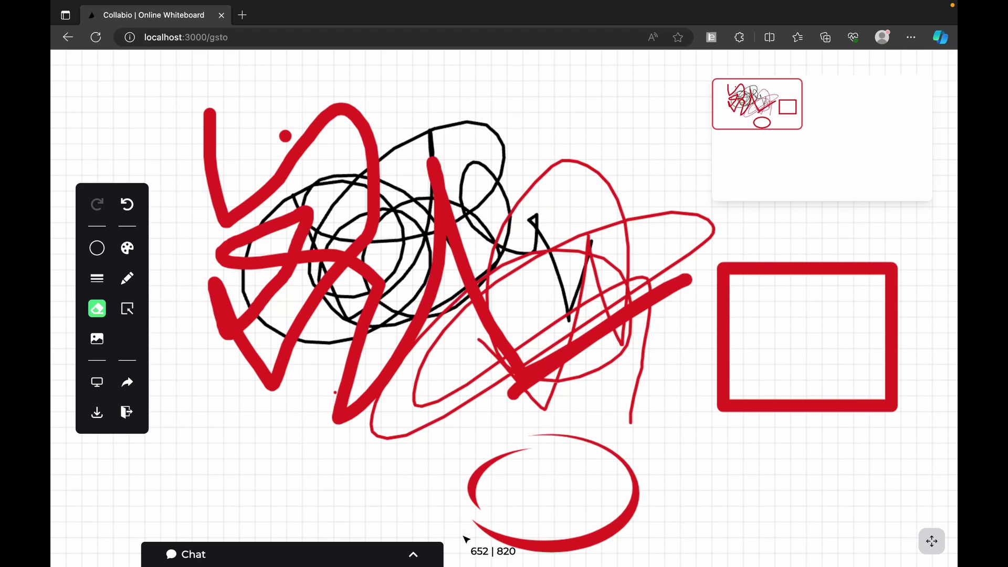
click(101, 250)
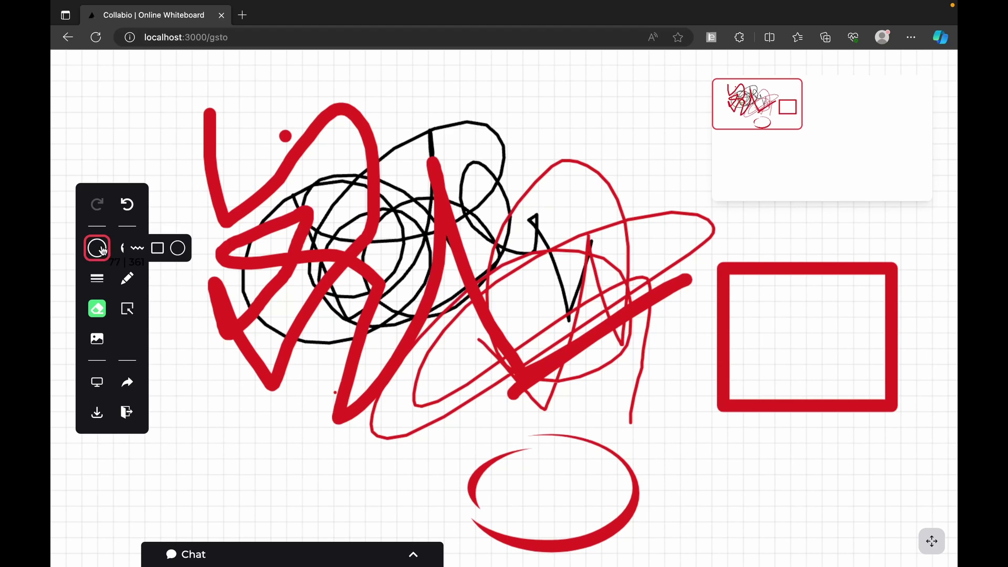
click(132, 248)
mouse_move(486, 479)
mouse_down()
mouse_move(502, 463)
mouse_move(529, 464)
mouse_move(476, 544)
mouse_move(444, 556)
mouse_move(530, 495)
mouse_move(537, 435)
mouse_move(587, 449)
mouse_move(630, 486)
mouse_move(607, 528)
mouse_move(512, 546)
mouse_move(475, 519)
mouse_move(552, 551)
mouse_move(507, 549)
mouse_move(582, 549)
mouse_move(563, 553)
mouse_move(631, 505)
mouse_move(634, 471)
mouse_move(631, 518)
mouse_move(575, 549)
mouse_move(622, 533)
mouse_up()
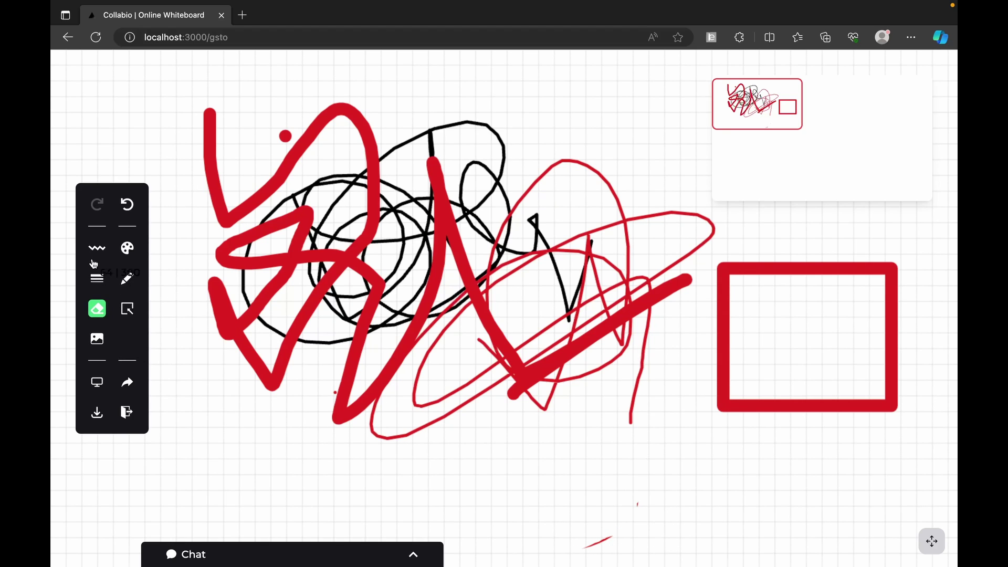
Step: Insert the image 1564.jpg from Downloads, position it over the middle of the scribbles and confirm its placement
click(98, 341)
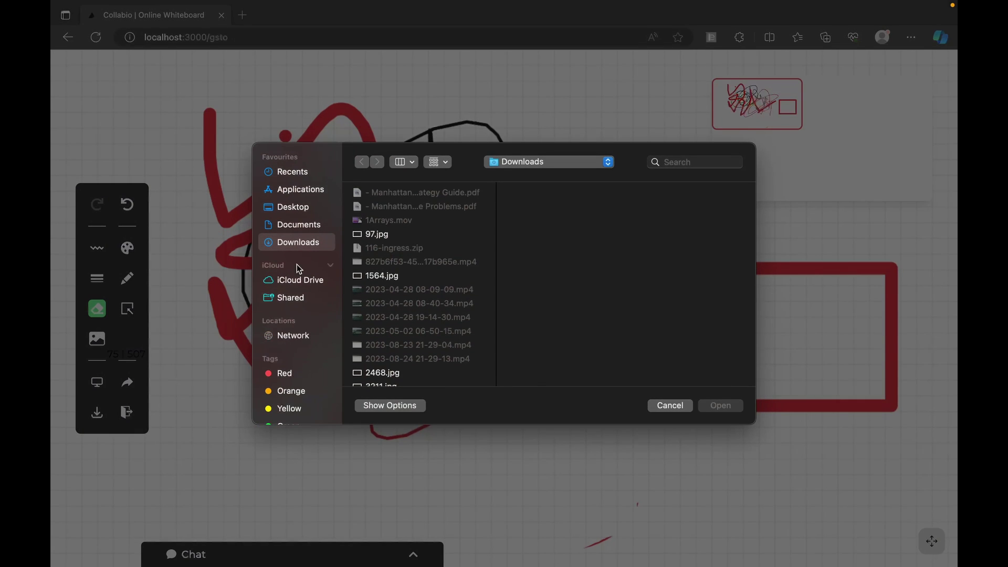
click(386, 273)
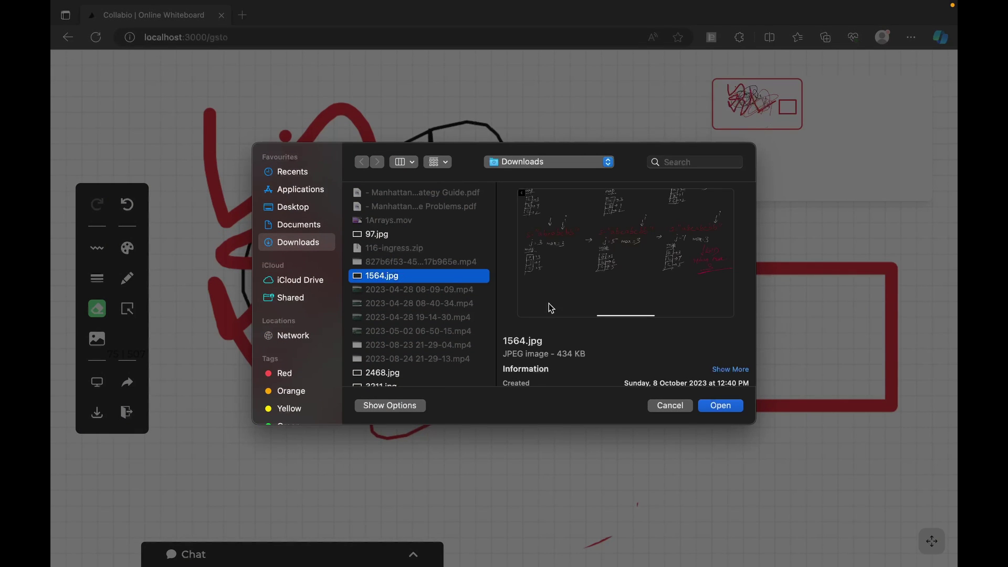
click(733, 410)
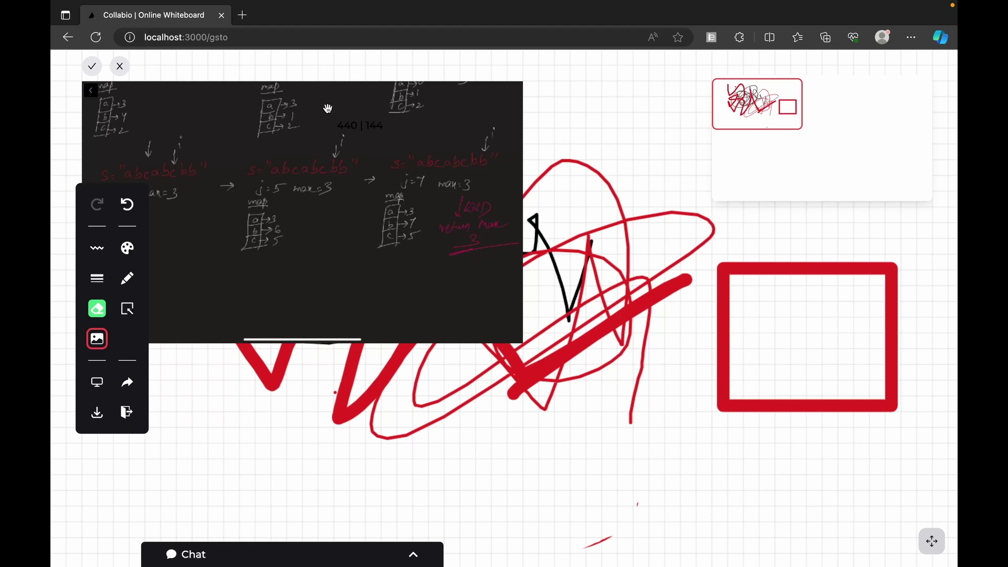
drag(306, 99, 494, 218)
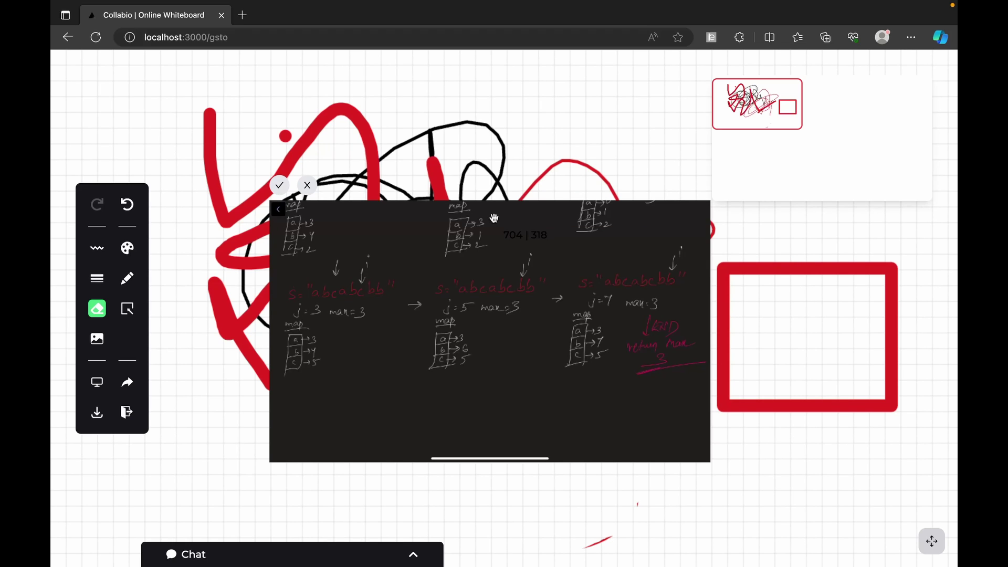
drag(578, 231, 543, 201)
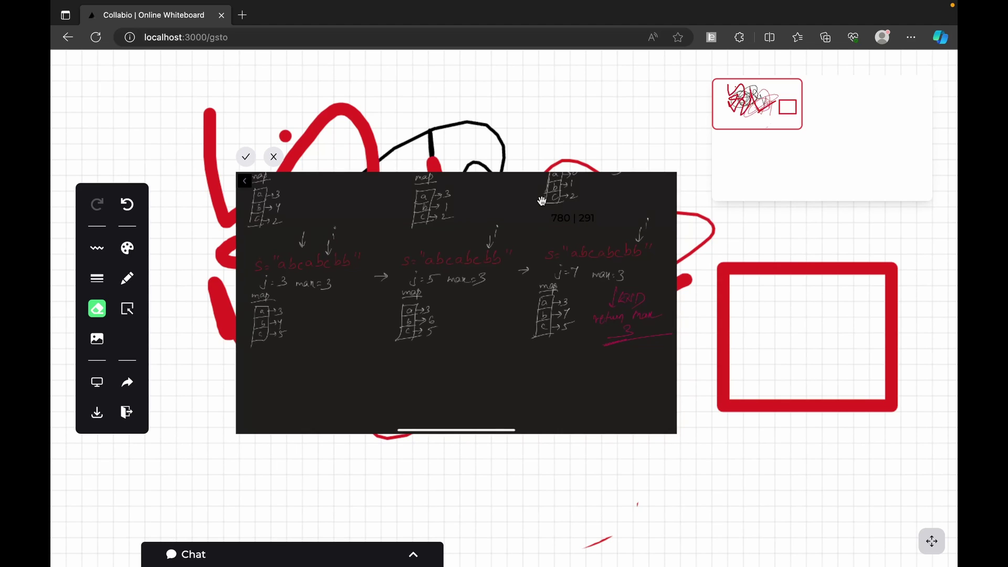
click(246, 157)
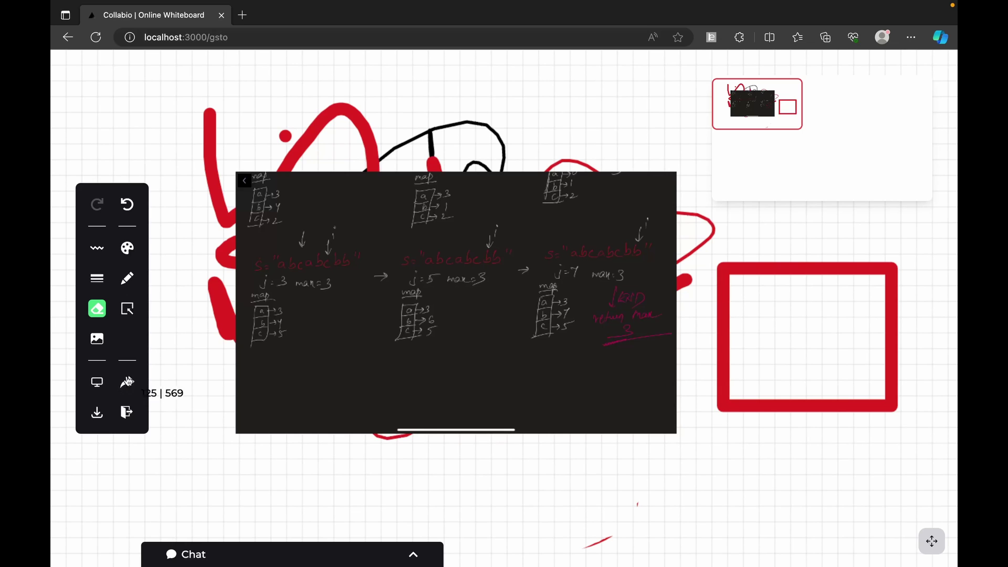
Step: Try the dark grid background on the board and replace it with the plain white background
click(97, 383)
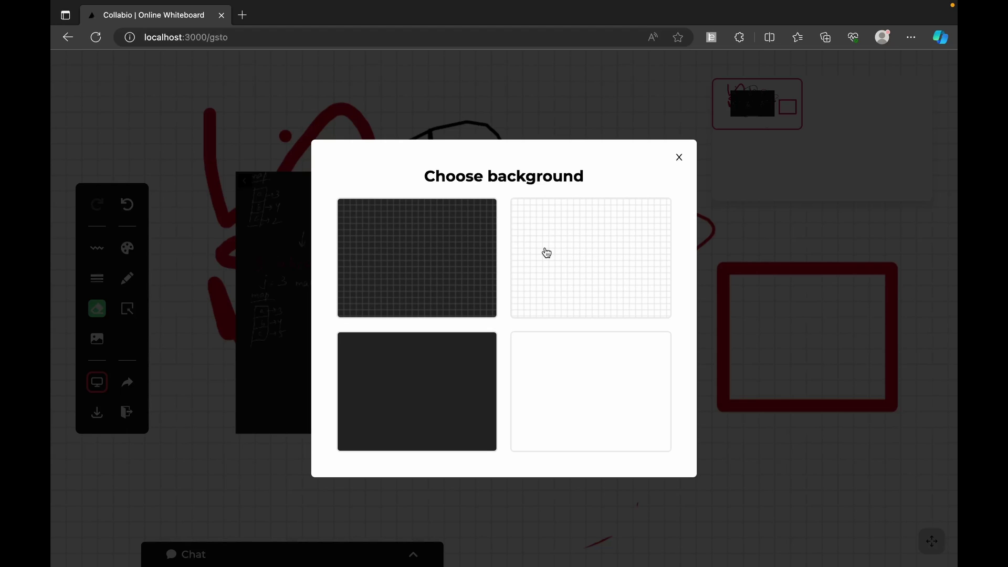
click(439, 259)
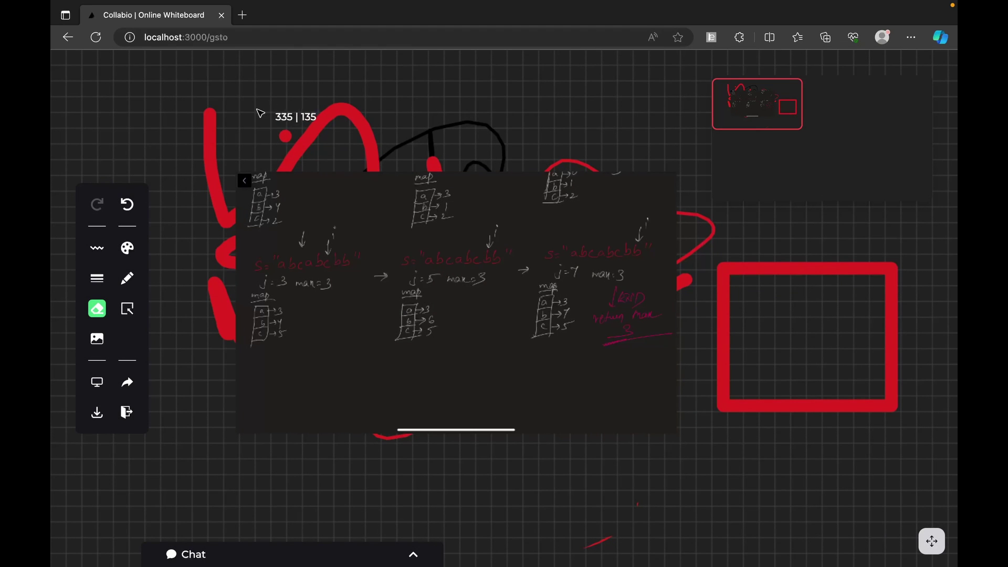
click(96, 382)
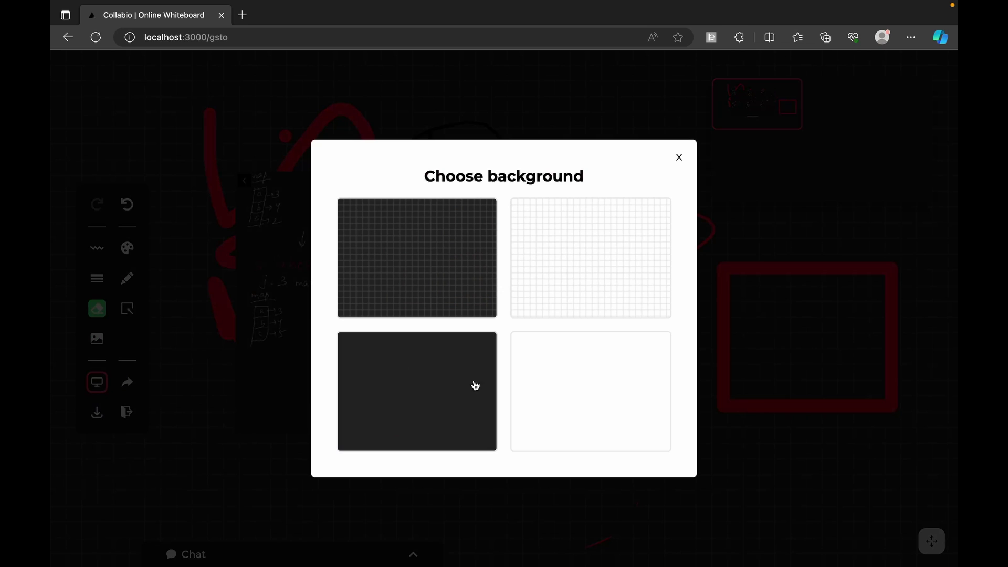
click(579, 377)
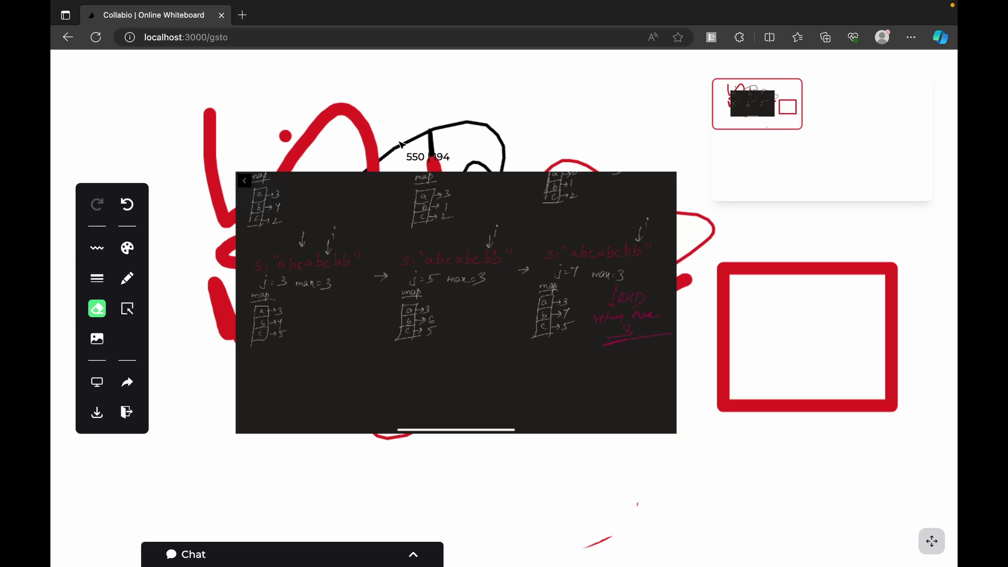
Step: Download the board as canvas.png, view it in Preview, and return to the whiteboard in Edge with the downloads list dismissed
click(97, 414)
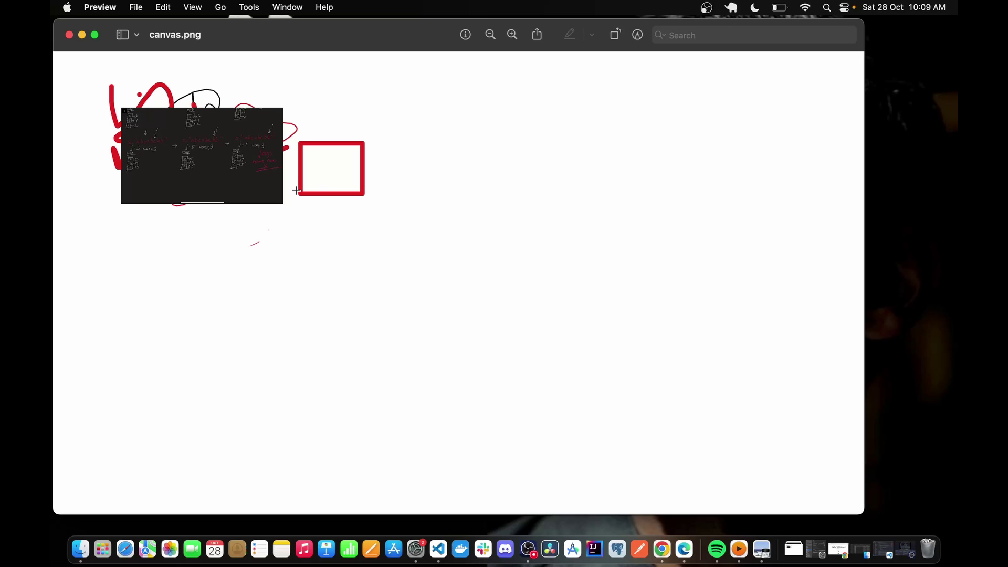
click(685, 550)
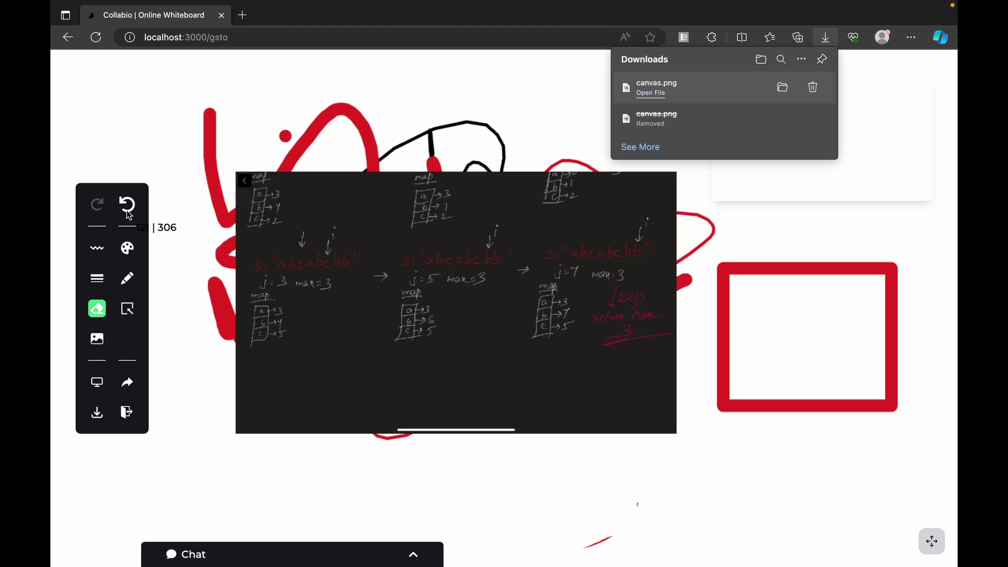
click(580, 89)
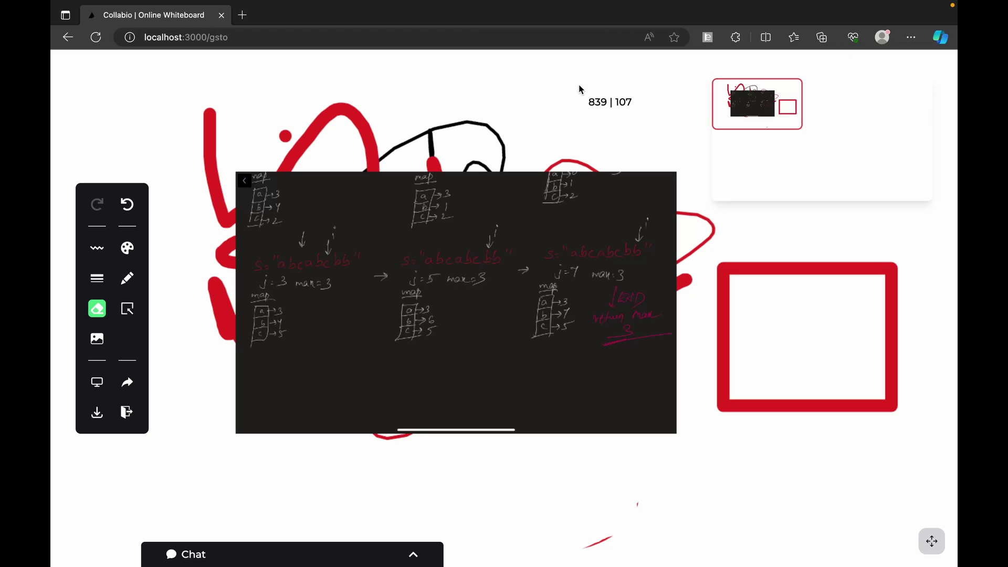
Step: Undo and redo the image insertion, and undo it again together with part of the ellipse's erasing
click(127, 206)
click(127, 206)
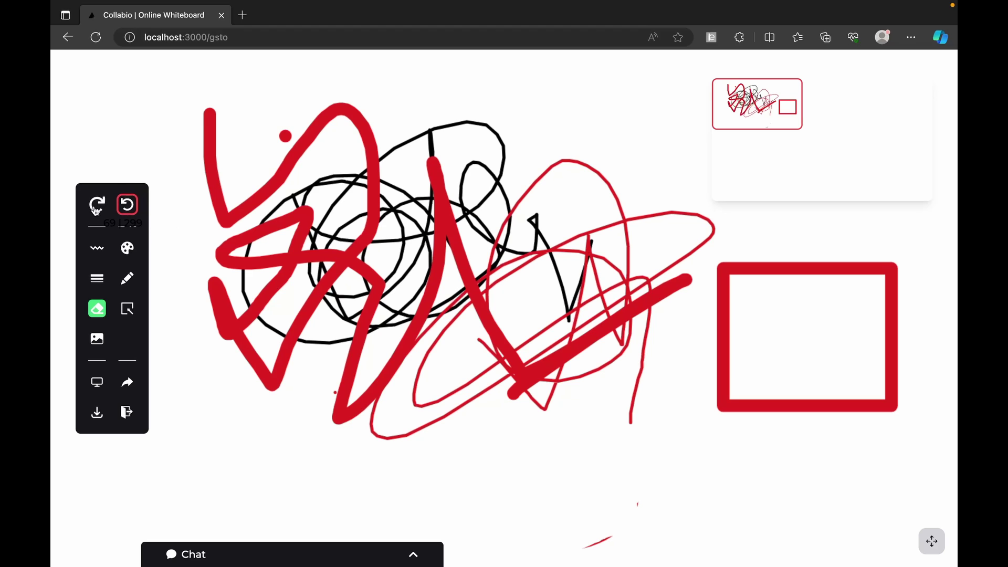
click(97, 209)
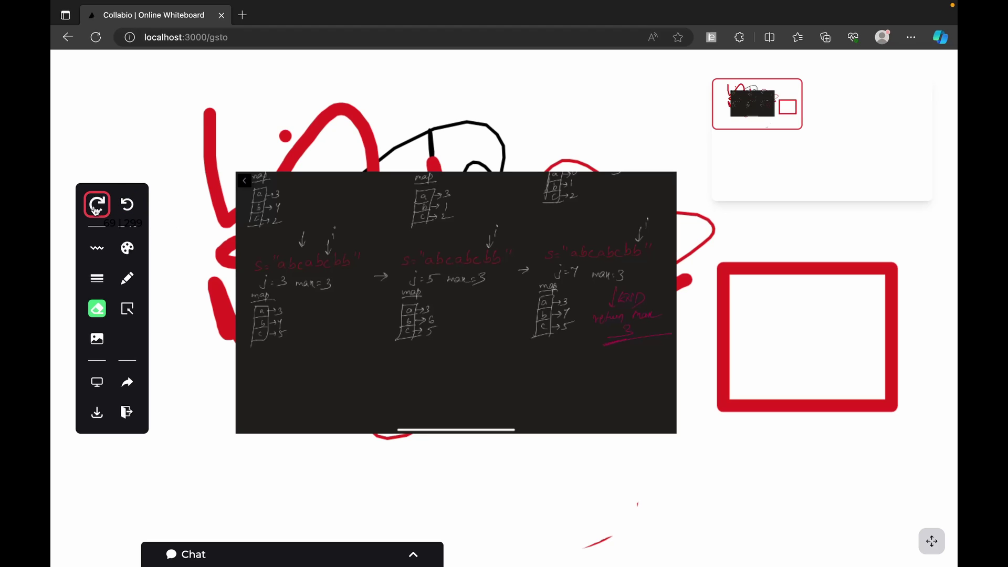
click(124, 212)
click(124, 212)
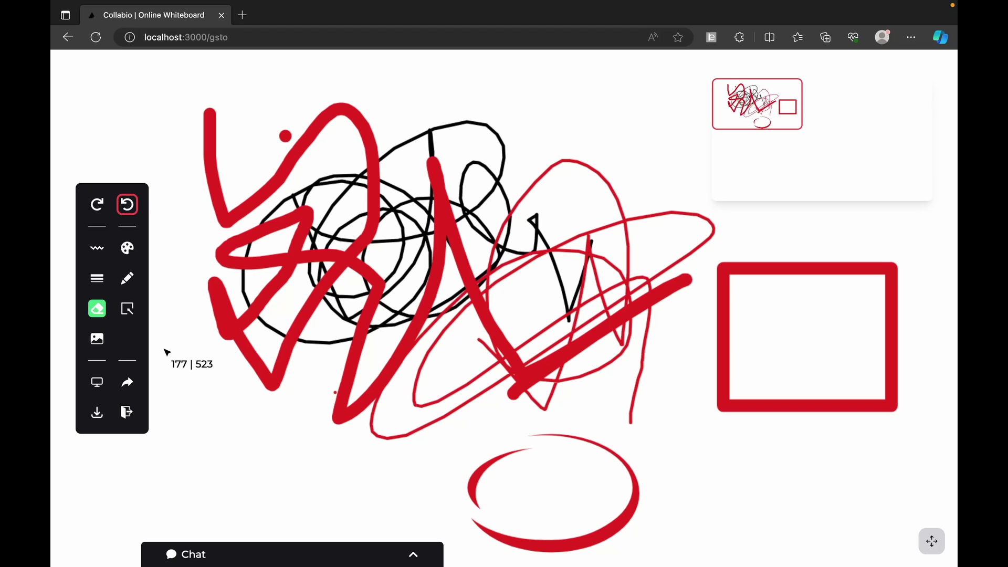
Step: Copy the room's invite link from the sharing dialog and close the dialog
click(127, 381)
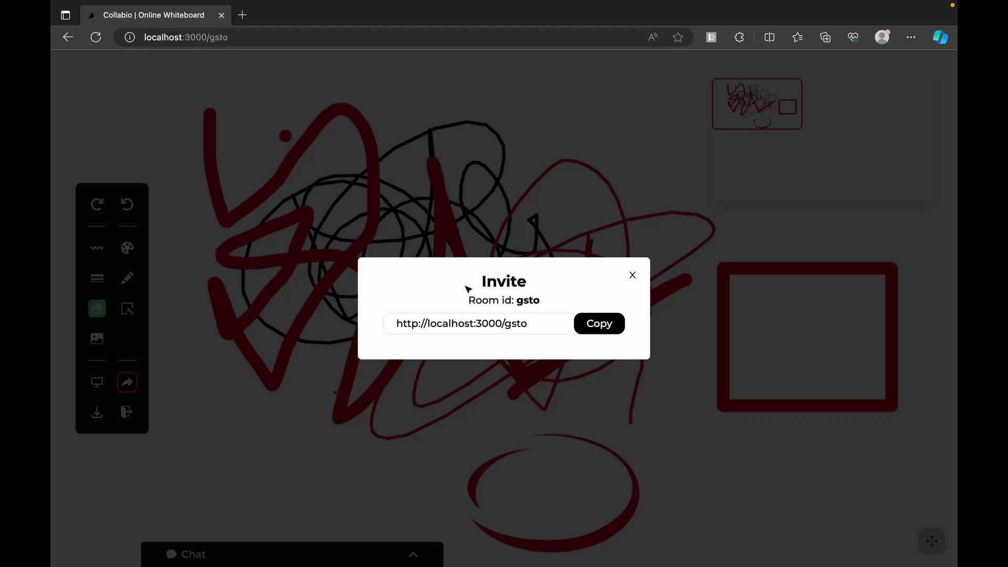
click(611, 326)
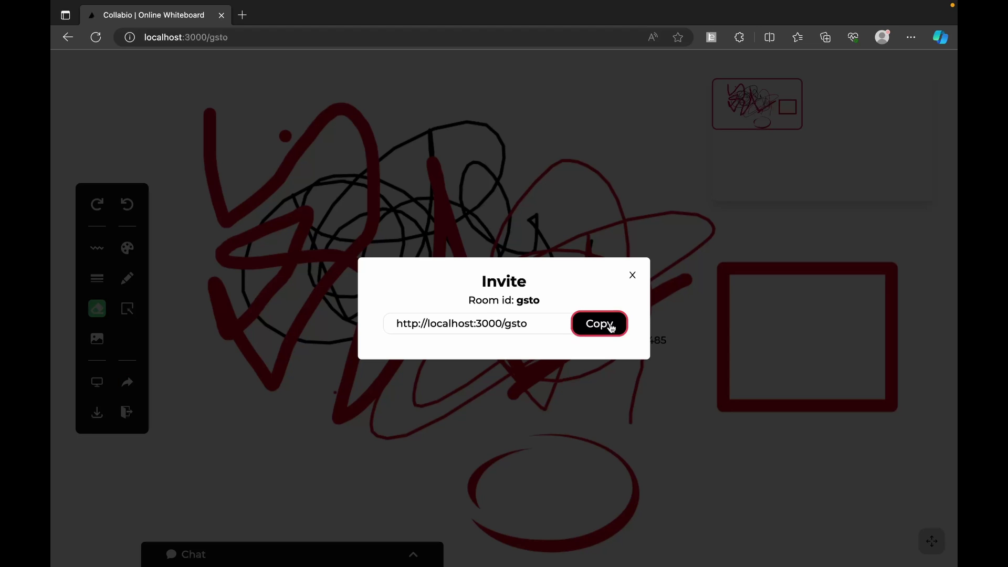
click(632, 275)
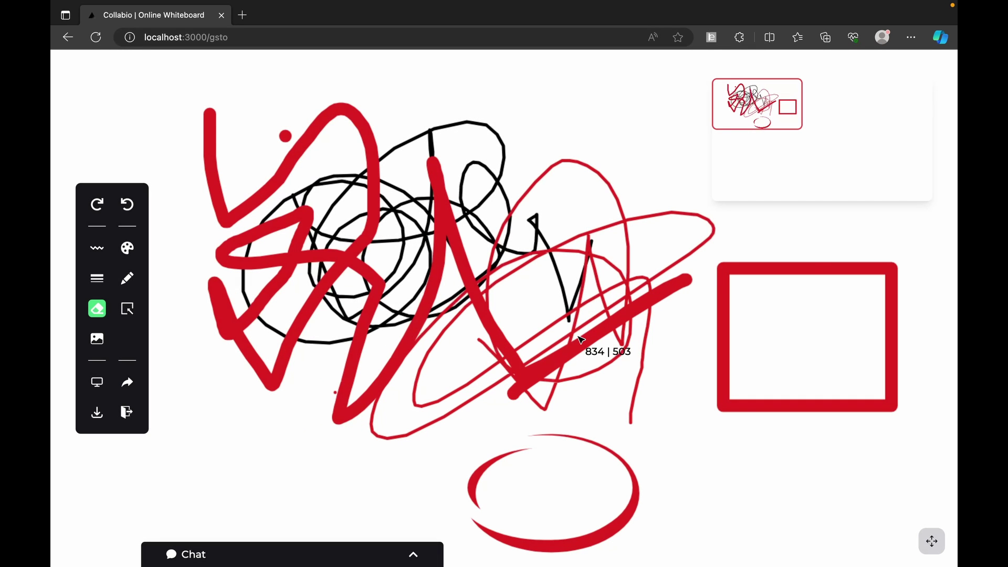
Step: Switch to Chrome beside Edge and draw a black U-shaped stroke there, and a second one below it from the Edge window
key(super+Tab)
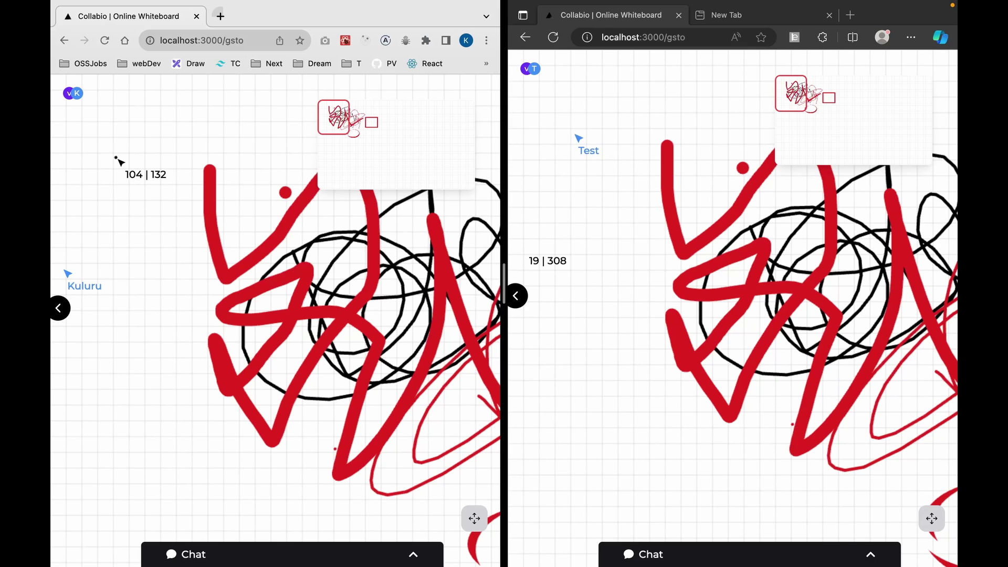
mouse_move(116, 157)
mouse_down()
mouse_move(156, 230)
mouse_move(162, 133)
mouse_up()
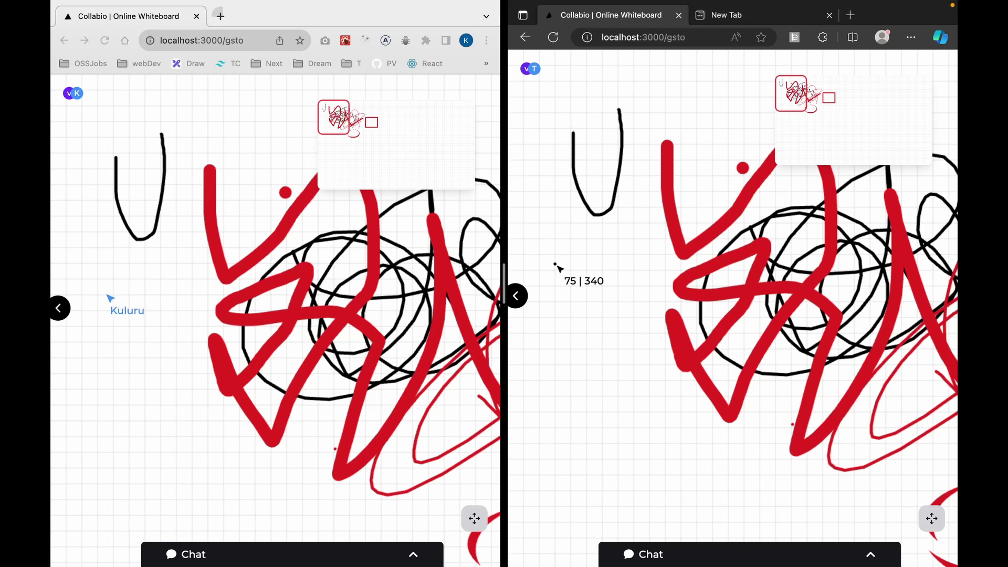
mouse_move(555, 263)
mouse_down()
mouse_move(589, 345)
mouse_move(622, 268)
mouse_up()
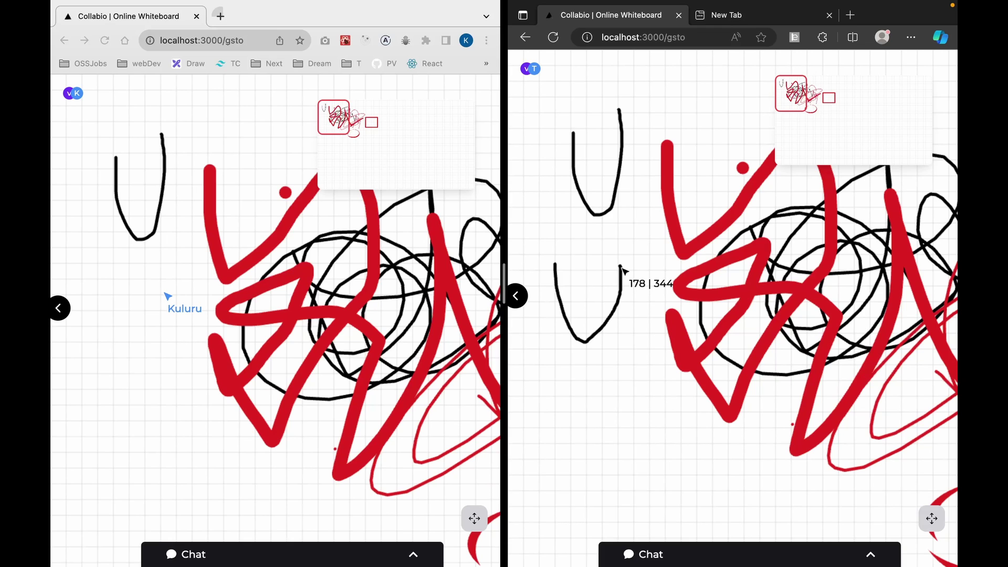
drag(622, 267, 623, 261)
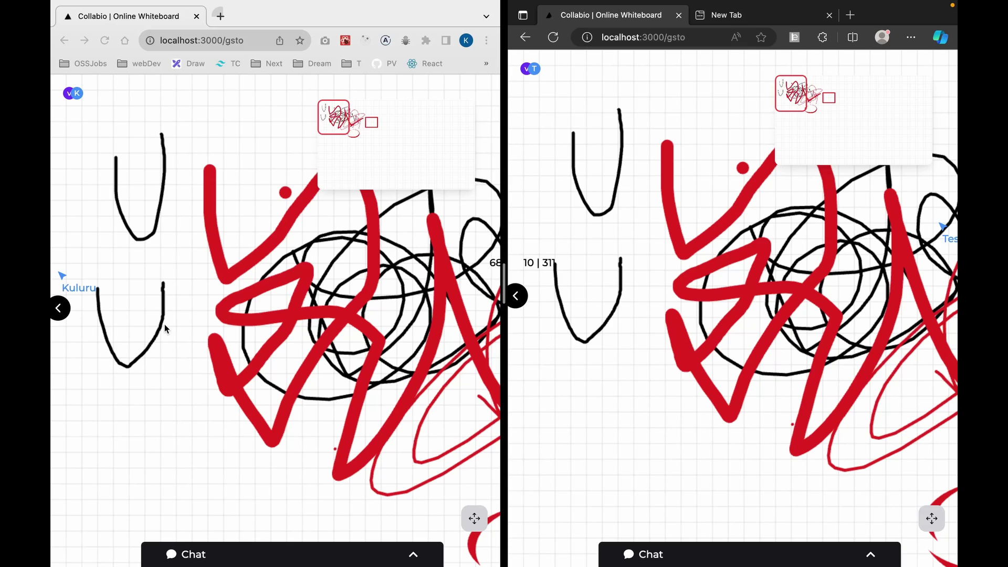
Step: Open the room chat in the Chrome window and send the message "hi"
click(414, 556)
click(336, 548)
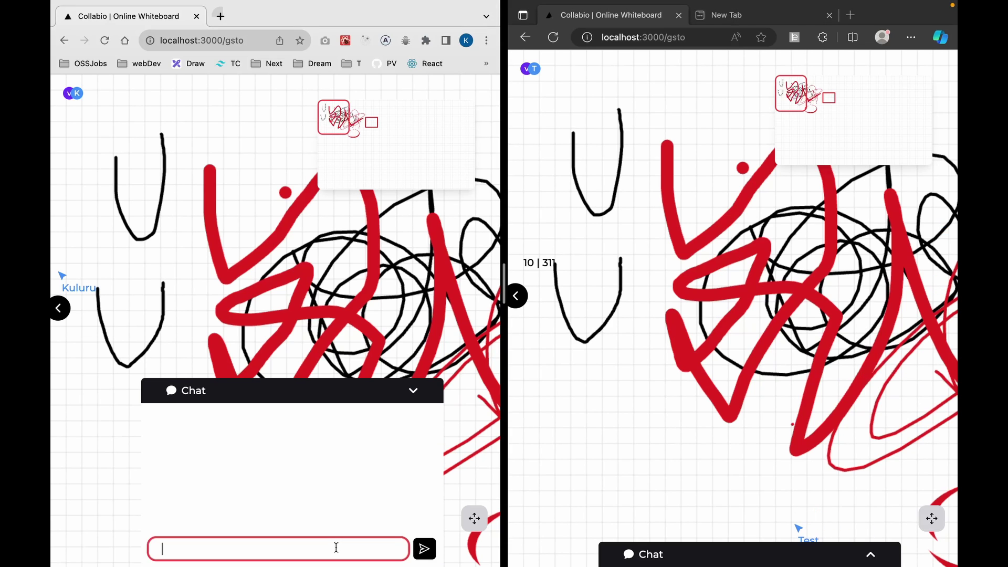
text(hi)
key(Return)
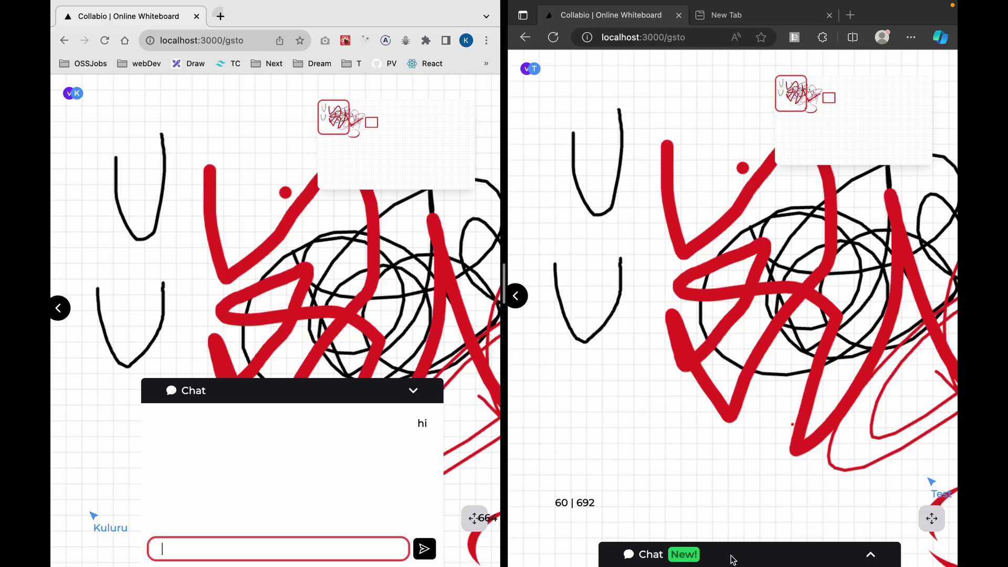
Step: Open the chat in the Edge window and send a reply greeting that gives the participant's name
click(870, 556)
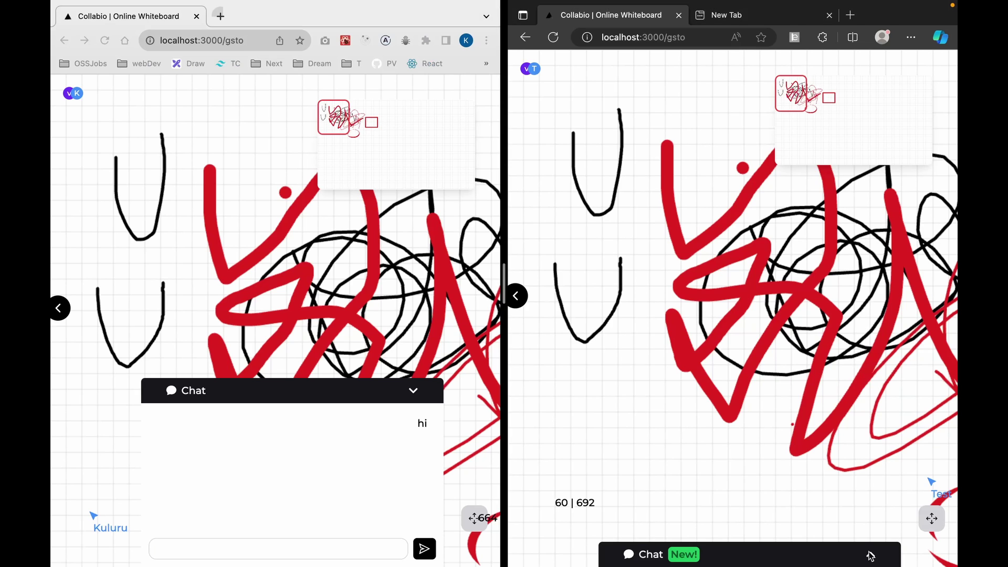
click(871, 555)
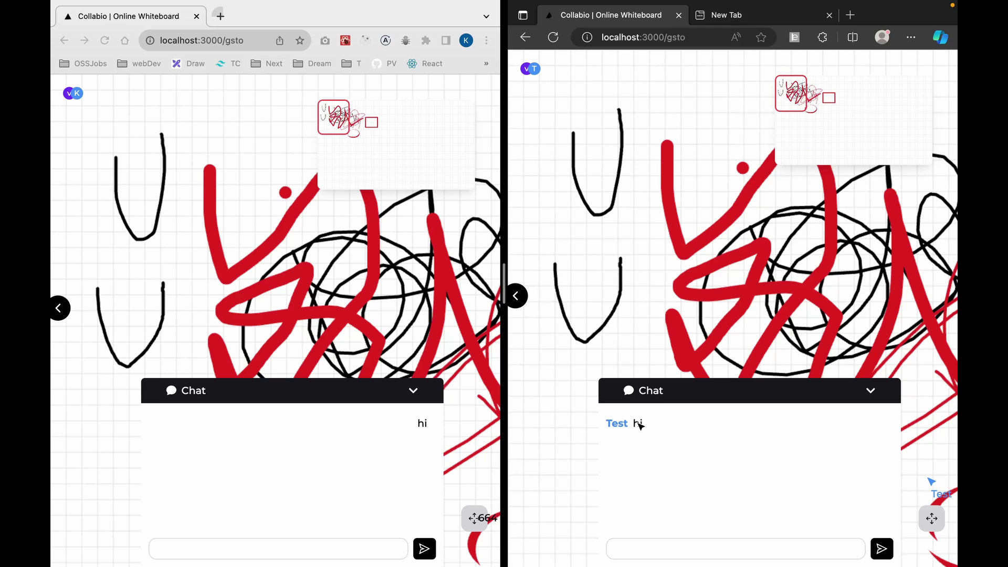
click(632, 548)
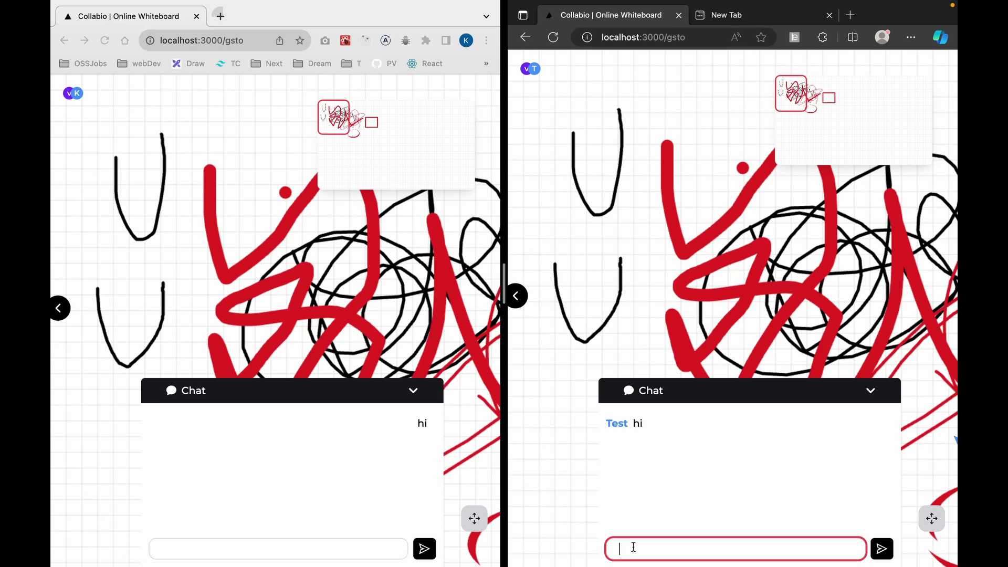
text(hi i am kuluru)
key(Return)
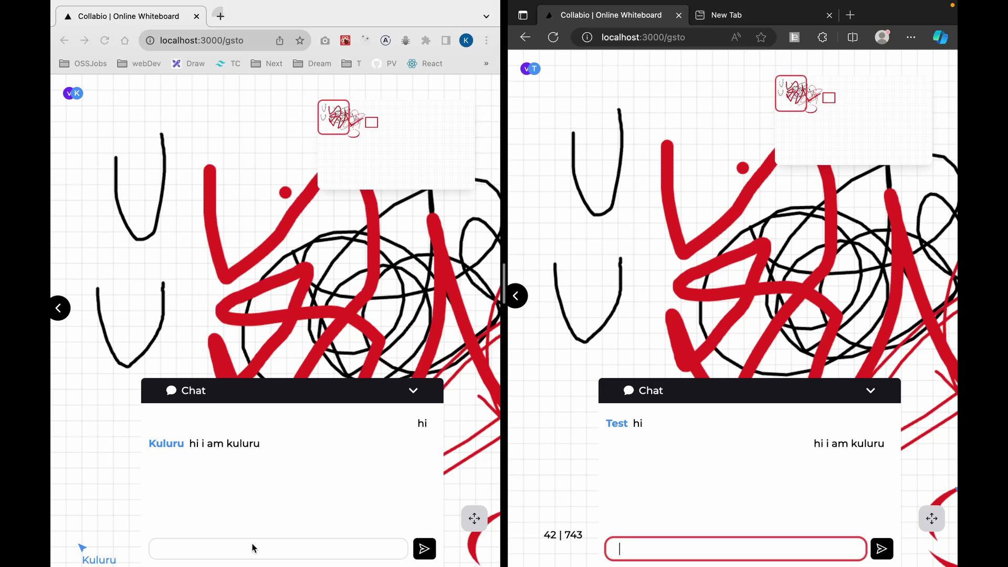
Step: Collapse the chat in both the Chrome and Edge windows
click(414, 390)
click(415, 389)
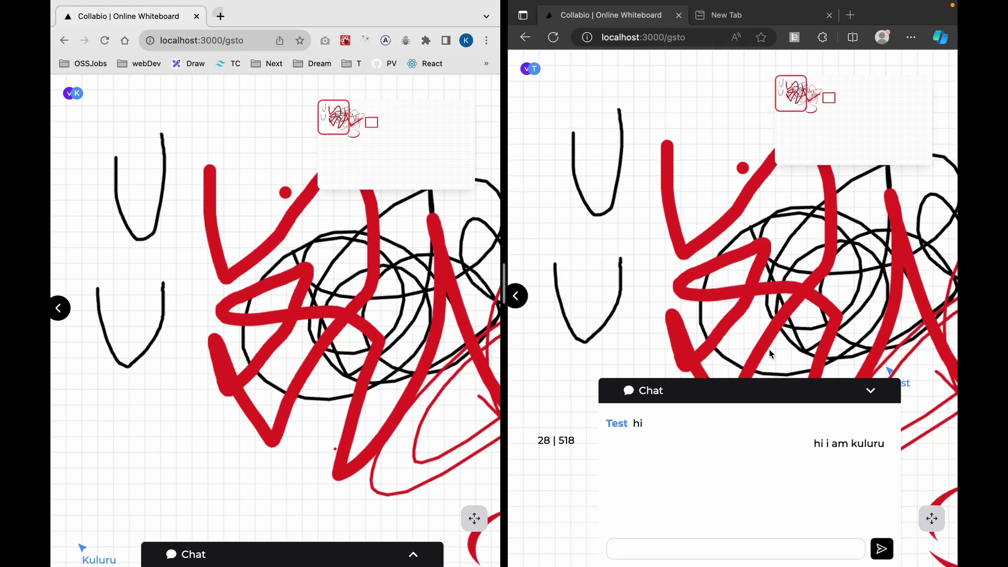
click(870, 392)
click(869, 391)
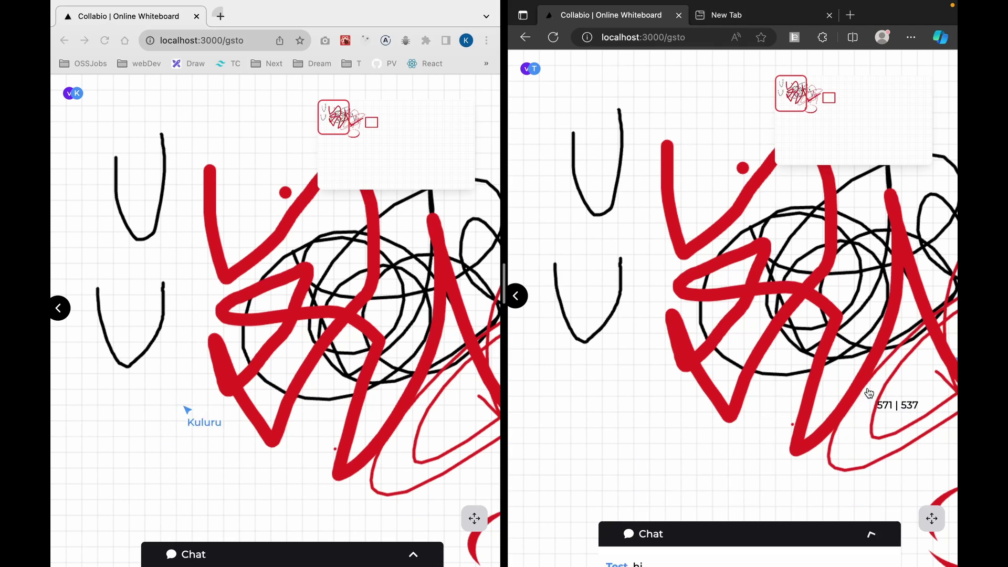